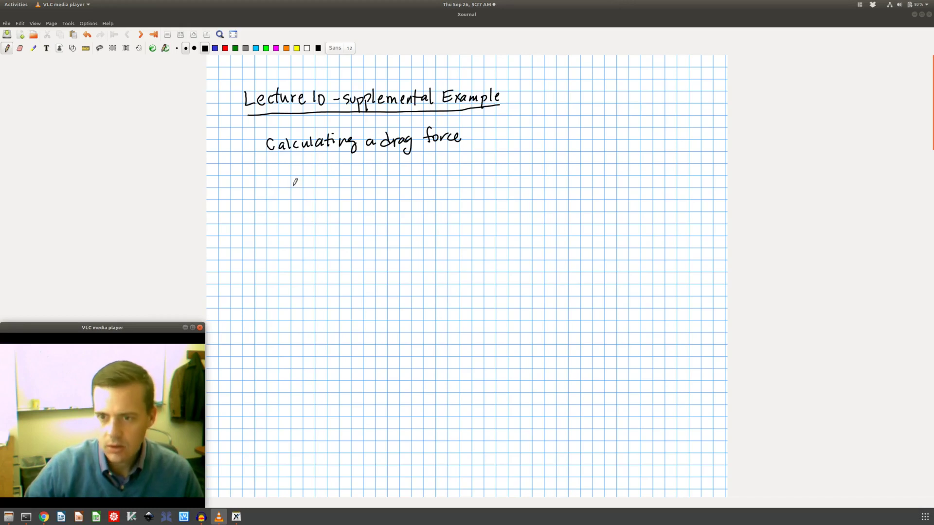
# Focus the Xournal notes page below the 'Calculating a drag force' heading to start writing F.
pyautogui.click(297, 183)
# Handwrite F_D = ½ρu² A⊥ C_D(Re) with an upward arrow beneath A⊥.
pyautogui.moveTo(298, 184); pyautogui.dragTo(298, 194)
pyautogui.moveTo(295, 185)
pyautogui.mouseDown()
pyautogui.moveTo(304, 176)
pyautogui.moveTo(303, 190)
pyautogui.moveTo(325, 183)
pyautogui.mouseUp()
pyautogui.moveTo(317, 187); pyautogui.dragTo(340, 183)
pyautogui.moveTo(334, 186)
pyautogui.mouseDown()
pyautogui.moveTo(346, 184)
pyautogui.moveTo(351, 201)
pyautogui.moveTo(368, 176)
pyautogui.moveTo(387, 176)
pyautogui.moveTo(392, 188)
pyautogui.mouseUp()
pyautogui.moveTo(383, 183); pyautogui.dragTo(397, 189)
pyautogui.moveTo(393, 189); pyautogui.dragTo(434, 184)
pyautogui.moveTo(435, 175); pyautogui.dragTo(451, 181)
pyautogui.moveTo(452, 167); pyautogui.dragTo(454, 185)
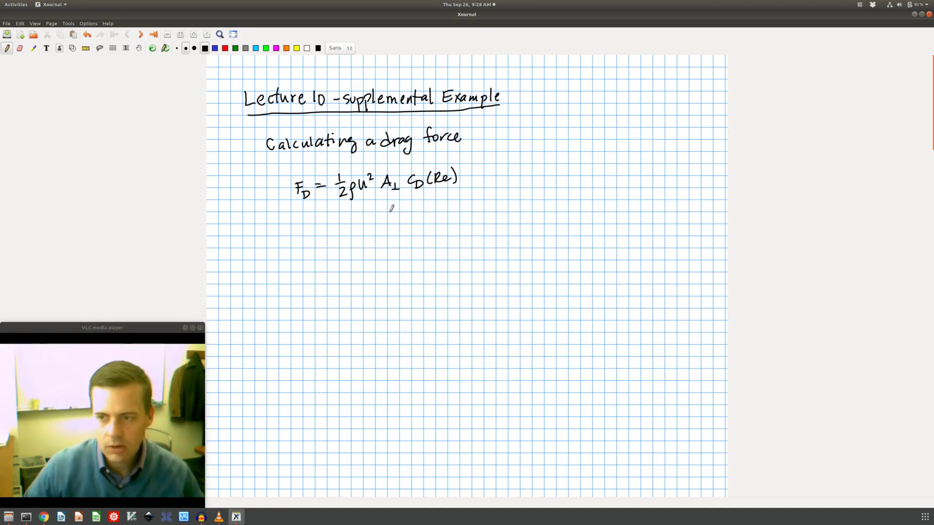
pyautogui.moveTo(387, 211)
pyautogui.mouseDown()
pyautogui.moveTo(389, 195)
pyautogui.moveTo(420, 211)
pyautogui.moveTo(421, 200)
pyautogui.mouseUp()
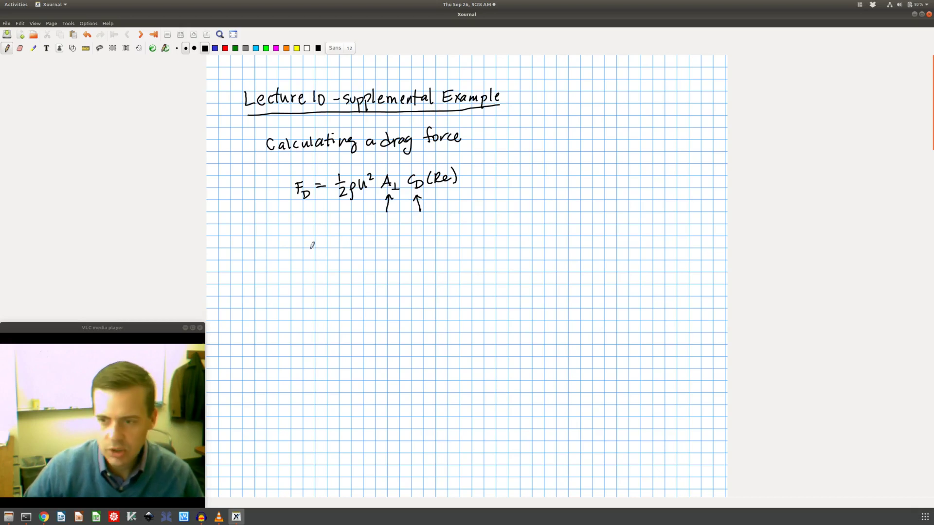
# Label the arrow 'projected area' and sketch a sphere with A⊥ = πD²/4.
pyautogui.moveTo(311, 240)
pyautogui.mouseDown()
pyautogui.moveTo(331, 238)
pyautogui.moveTo(334, 250)
pyautogui.moveTo(350, 235)
pyautogui.moveTo(532, 216)
pyautogui.mouseUp()
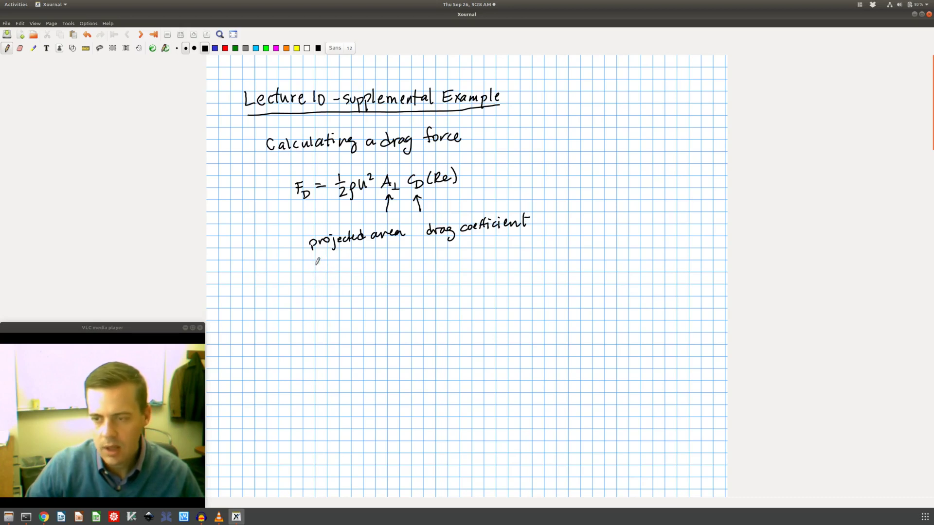
pyautogui.moveTo(325, 267)
pyautogui.mouseDown()
pyautogui.moveTo(344, 272)
pyautogui.moveTo(320, 287)
pyautogui.moveTo(329, 264)
pyautogui.moveTo(291, 277)
pyautogui.mouseUp()
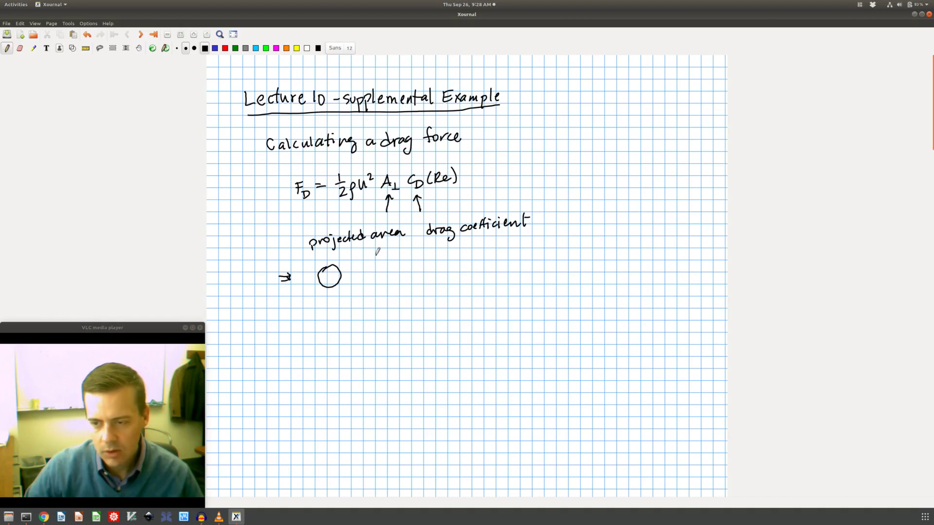
pyautogui.moveTo(377, 255); pyautogui.dragTo(371, 300)
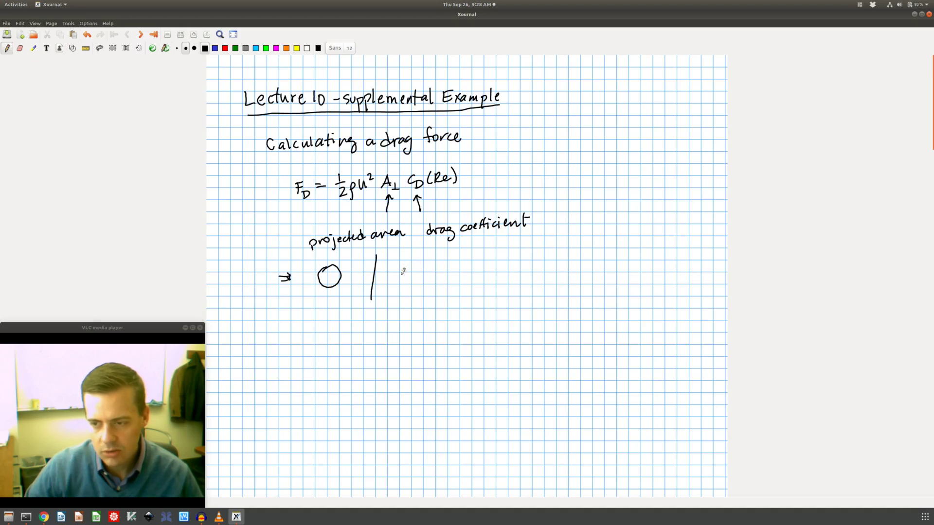
pyautogui.moveTo(403, 278)
pyautogui.mouseDown()
pyautogui.moveTo(413, 271)
pyautogui.moveTo(413, 282)
pyautogui.mouseUp()
pyautogui.moveTo(411, 282); pyautogui.dragTo(416, 281)
pyautogui.moveTo(422, 273); pyautogui.dragTo(428, 273)
pyautogui.moveTo(421, 276); pyautogui.dragTo(427, 276)
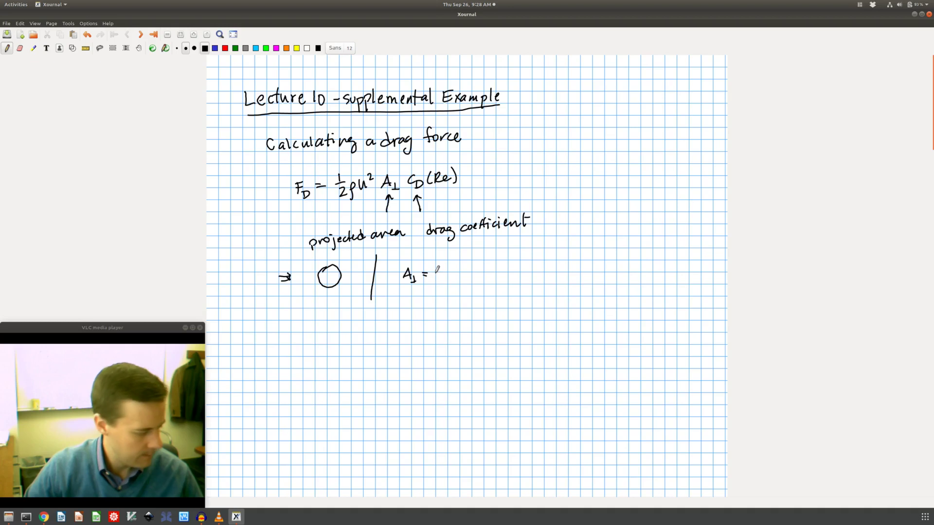
pyautogui.moveTo(436, 269); pyautogui.dragTo(437, 273)
pyautogui.moveTo(442, 267)
pyautogui.mouseDown()
pyautogui.moveTo(451, 265)
pyautogui.moveTo(453, 282)
pyautogui.mouseUp()
pyautogui.moveTo(451, 277); pyautogui.dragTo(451, 287)
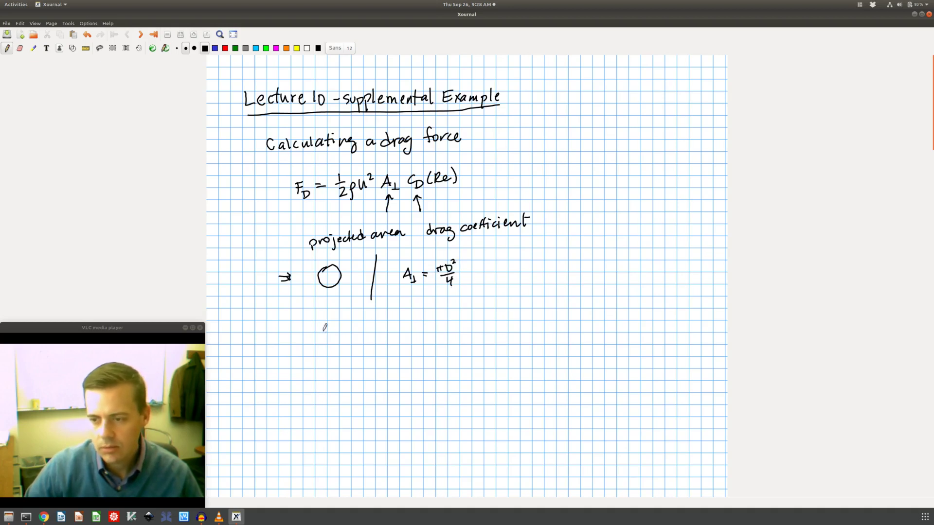
# Sketch a sideways cylinder with flow arrows, a divider and A⊥ = πD²/4.
pyautogui.moveTo(282, 322); pyautogui.dragTo(290, 327)
pyautogui.moveTo(287, 322); pyautogui.dragTo(290, 327)
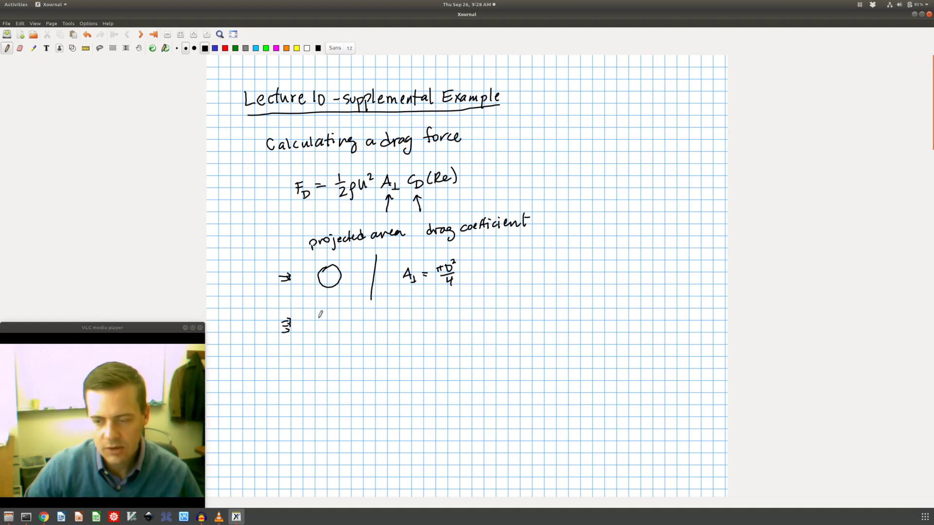
pyautogui.moveTo(318, 318)
pyautogui.mouseDown()
pyautogui.moveTo(321, 330)
pyautogui.moveTo(317, 318)
pyautogui.moveTo(340, 316)
pyautogui.moveTo(339, 334)
pyautogui.mouseUp()
pyautogui.moveTo(374, 307)
pyautogui.mouseDown()
pyautogui.moveTo(374, 348)
pyautogui.moveTo(408, 322)
pyautogui.mouseUp()
pyautogui.moveTo(412, 324); pyautogui.dragTo(413, 330)
pyautogui.moveTo(409, 330); pyautogui.dragTo(443, 316)
pyautogui.moveTo(435, 312); pyautogui.dragTo(458, 309)
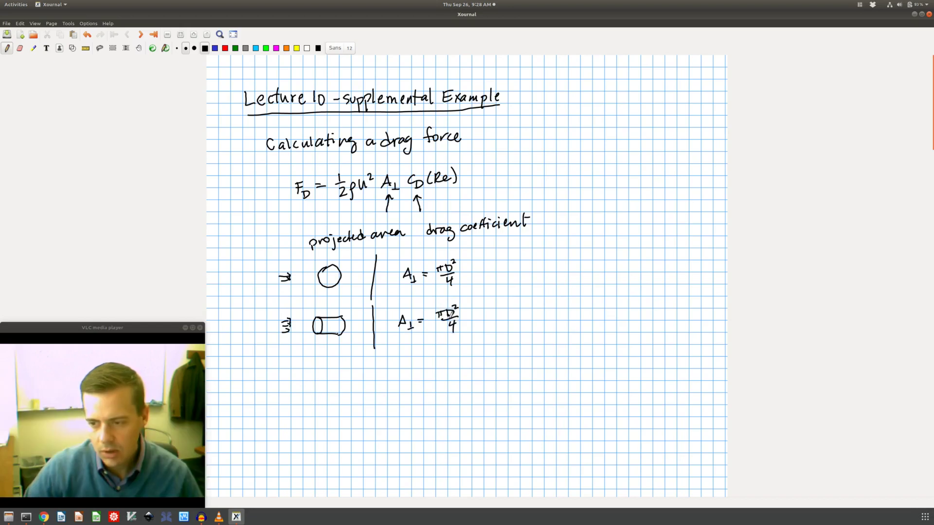
# Sketch an upright cylinder row with flow arrows, a divider and A⊥ = DL.
pyautogui.scroll(-3, 401, 228)
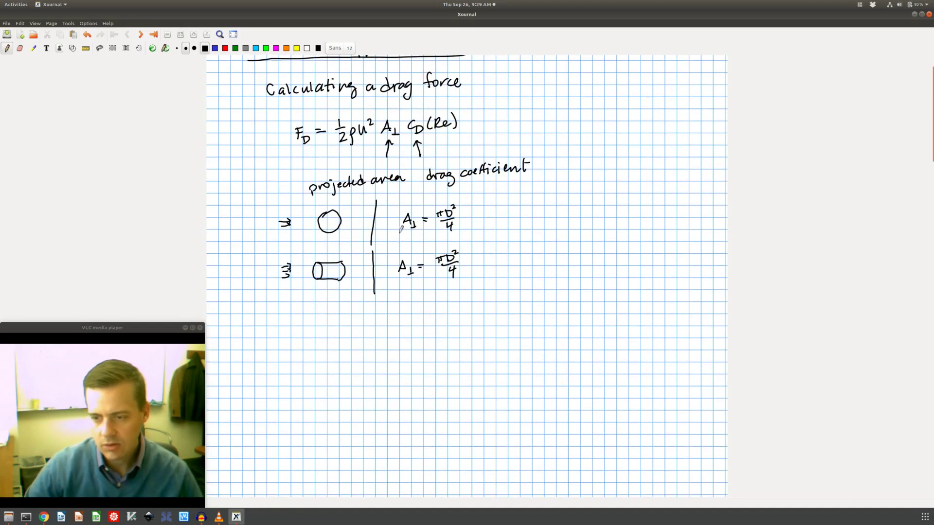
pyautogui.moveTo(318, 307)
pyautogui.mouseDown()
pyautogui.moveTo(335, 303)
pyautogui.moveTo(319, 306)
pyautogui.moveTo(319, 336)
pyautogui.moveTo(338, 324)
pyautogui.moveTo(317, 336)
pyautogui.moveTo(292, 327)
pyautogui.moveTo(298, 341)
pyautogui.mouseUp()
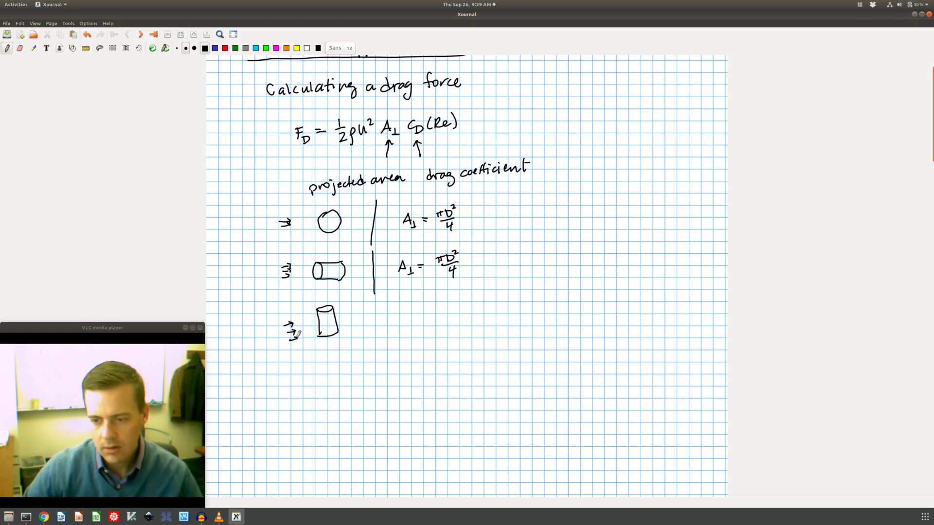
pyautogui.moveTo(375, 302)
pyautogui.mouseDown()
pyautogui.moveTo(380, 342)
pyautogui.moveTo(408, 316)
pyautogui.mouseUp()
pyautogui.moveTo(411, 314)
pyautogui.mouseDown()
pyautogui.moveTo(412, 323)
pyautogui.moveTo(421, 314)
pyautogui.mouseUp()
pyautogui.moveTo(417, 317); pyautogui.dragTo(422, 316)
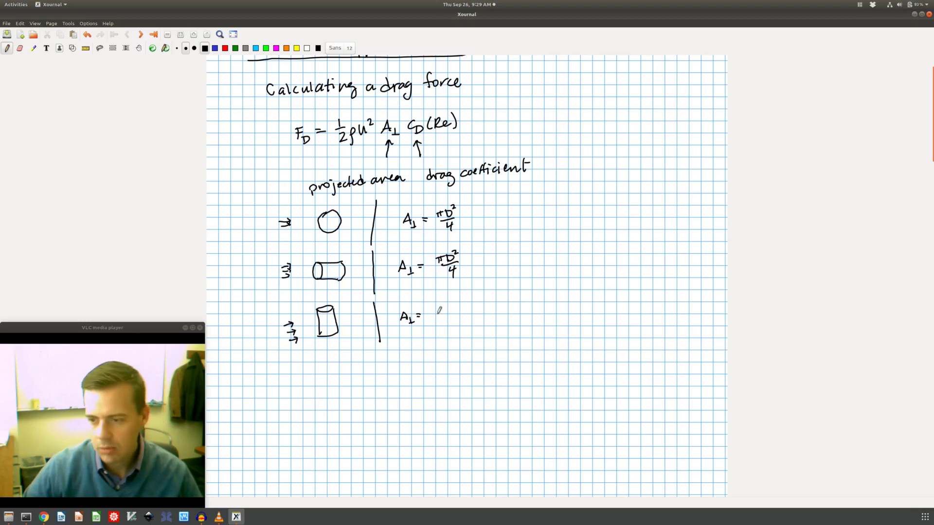
pyautogui.moveTo(444, 312); pyautogui.dragTo(451, 320)
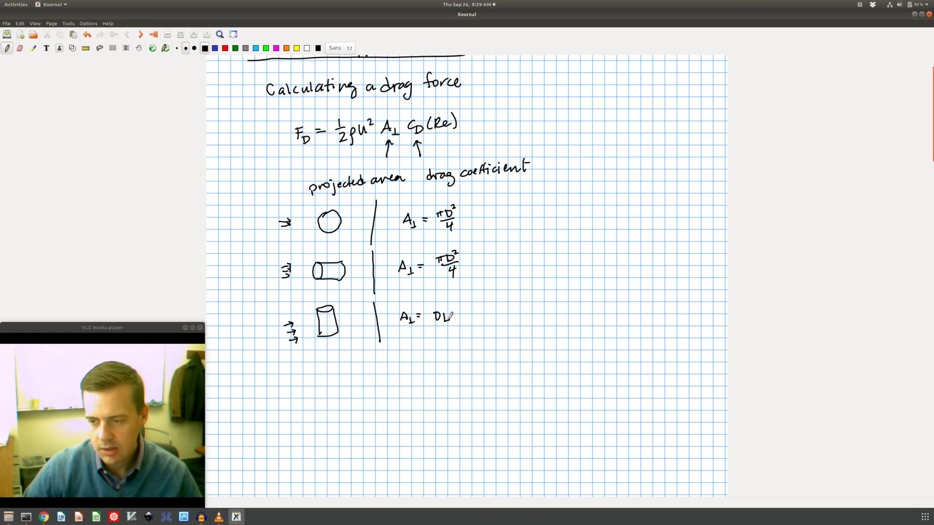
# Mark the cylinder length L, underline 'projected area', and add an arrow from 'drag coefficient'.
pyautogui.moveTo(344, 315); pyautogui.dragTo(345, 304)
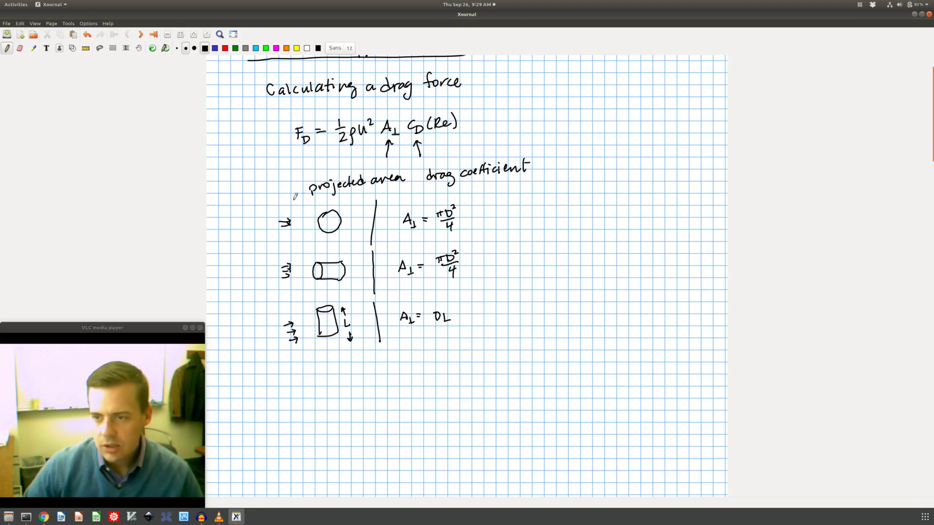
pyautogui.moveTo(310, 195)
pyautogui.mouseDown()
pyautogui.moveTo(527, 172)
pyautogui.moveTo(524, 195)
pyautogui.mouseUp()
pyautogui.moveTo(519, 190); pyautogui.dragTo(520, 199)
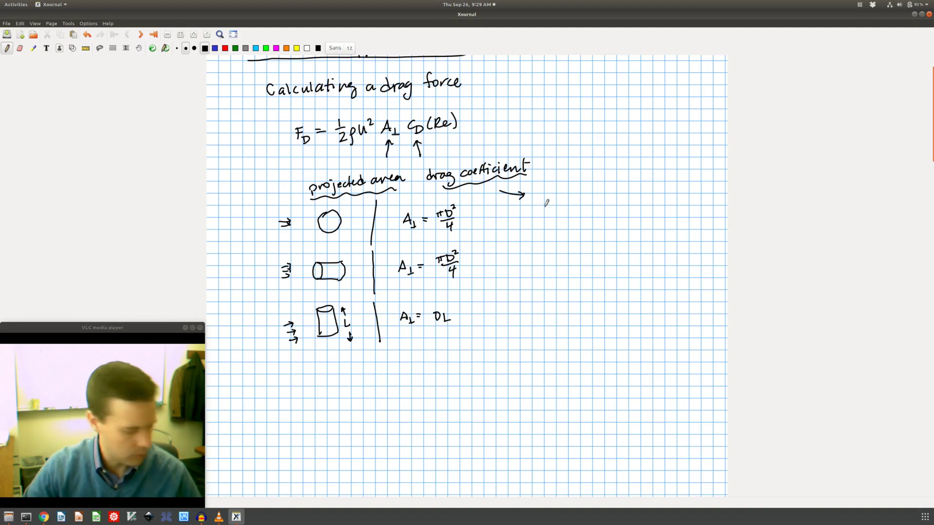
# Write 'Sphere' and the regimes (i) Laminar and (ii) turb wake, Laminar B.L.
pyautogui.moveTo(546, 189)
pyautogui.mouseDown()
pyautogui.moveTo(583, 182)
pyautogui.moveTo(597, 193)
pyautogui.mouseUp()
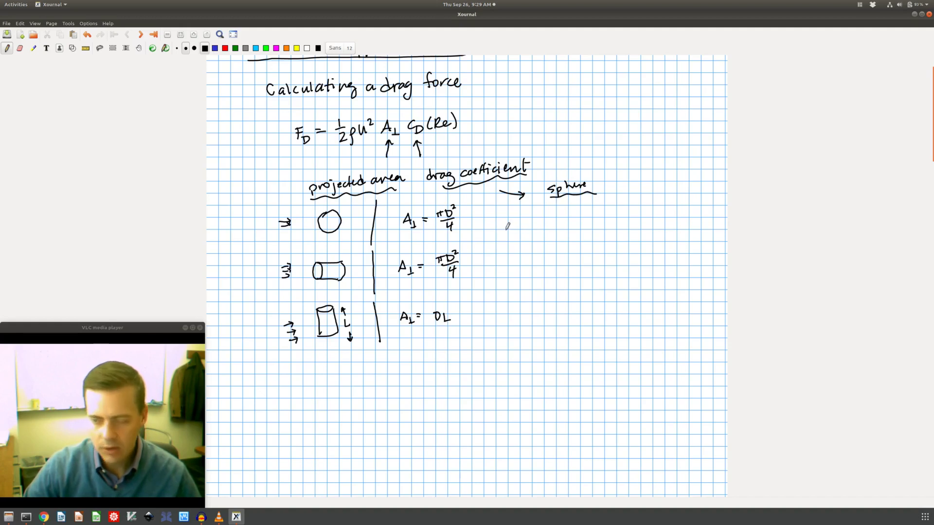
pyautogui.moveTo(503, 215)
pyautogui.mouseDown()
pyautogui.moveTo(501, 228)
pyautogui.moveTo(564, 223)
pyautogui.mouseUp()
pyautogui.click(507, 212)
pyautogui.moveTo(507, 247)
pyautogui.mouseDown()
pyautogui.moveTo(513, 252)
pyautogui.moveTo(502, 256)
pyautogui.mouseUp()
pyautogui.moveTo(518, 244)
pyautogui.mouseDown()
pyautogui.moveTo(520, 254)
pyautogui.moveTo(539, 241)
pyautogui.mouseUp()
pyautogui.moveTo(535, 242)
pyautogui.mouseDown()
pyautogui.moveTo(535, 251)
pyautogui.moveTo(551, 248)
pyautogui.mouseUp()
pyautogui.moveTo(551, 238)
pyautogui.mouseDown()
pyautogui.moveTo(550, 265)
pyautogui.moveTo(572, 255)
pyautogui.moveTo(601, 262)
pyautogui.mouseUp()
pyautogui.click(590, 262)
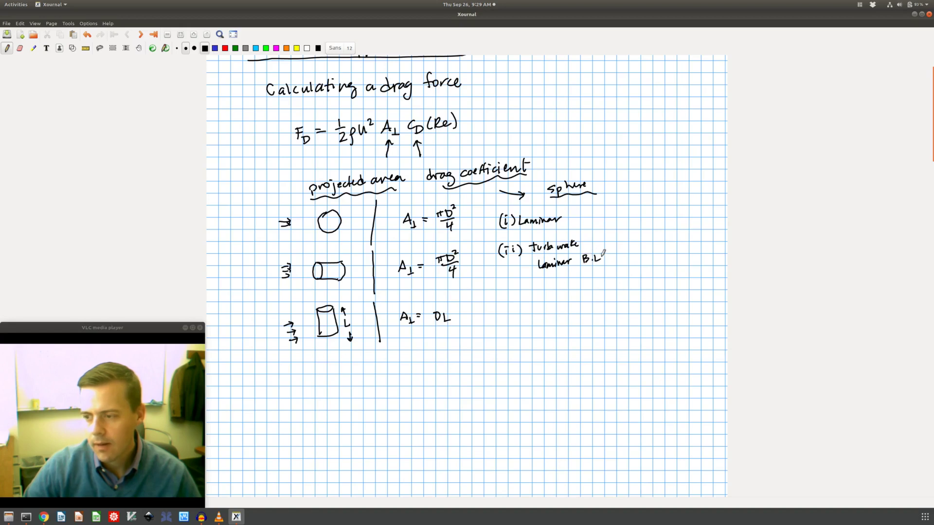
# Add regime (iii) turbulent, Turb. BL, and write 24/Re beside the laminar case.
pyautogui.click(506, 290)
pyautogui.moveTo(504, 293)
pyautogui.mouseDown()
pyautogui.moveTo(526, 300)
pyautogui.moveTo(499, 302)
pyautogui.moveTo(551, 288)
pyautogui.mouseUp()
pyautogui.moveTo(540, 289)
pyautogui.mouseDown()
pyautogui.moveTo(539, 301)
pyautogui.moveTo(557, 284)
pyautogui.moveTo(587, 290)
pyautogui.mouseUp()
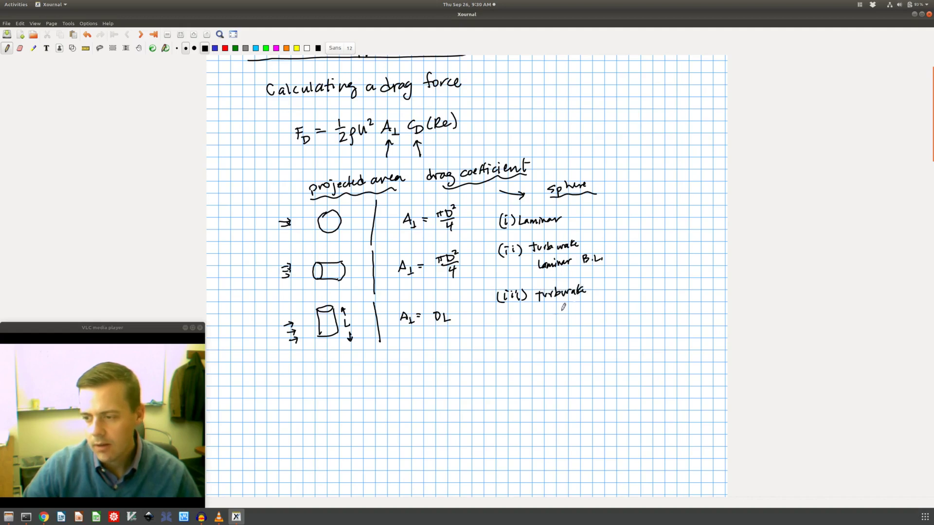
pyautogui.moveTo(540, 315); pyautogui.dragTo(577, 309)
pyautogui.click(582, 311)
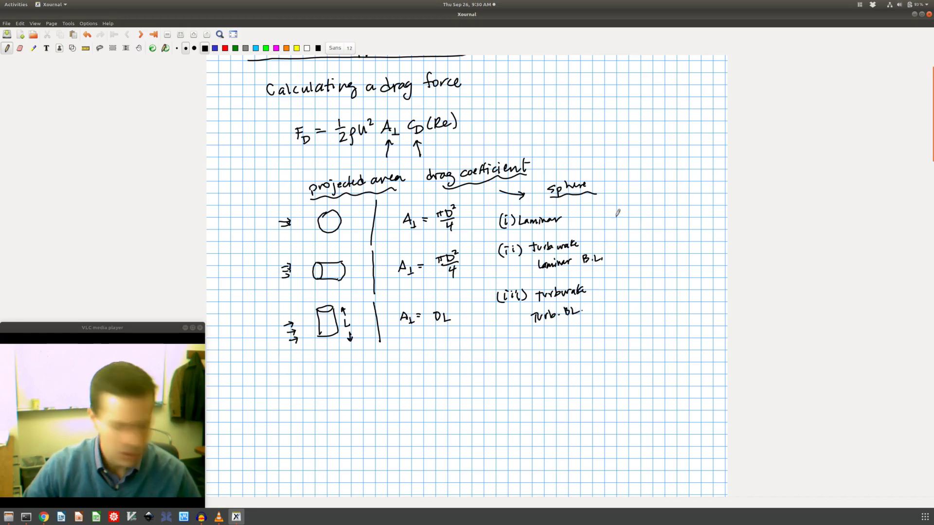
pyautogui.moveTo(620, 209); pyautogui.dragTo(656, 215)
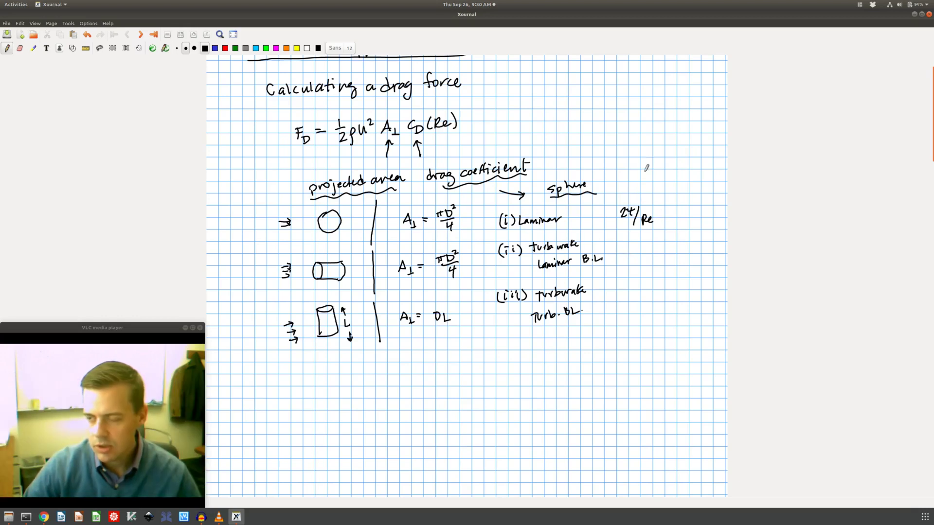
# Sketch small C_D axes with a dotted falling curve and a dashed level line.
pyautogui.moveTo(618, 96)
pyautogui.mouseDown()
pyautogui.moveTo(619, 137)
pyautogui.moveTo(669, 134)
pyautogui.mouseUp()
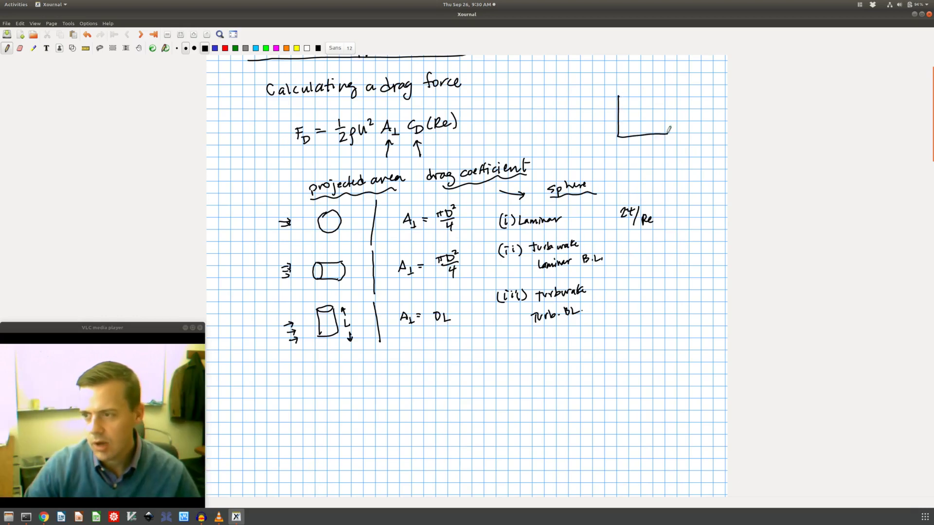
pyautogui.click(626, 100)
pyautogui.click(627, 103)
pyautogui.click(630, 108)
pyautogui.click(633, 111)
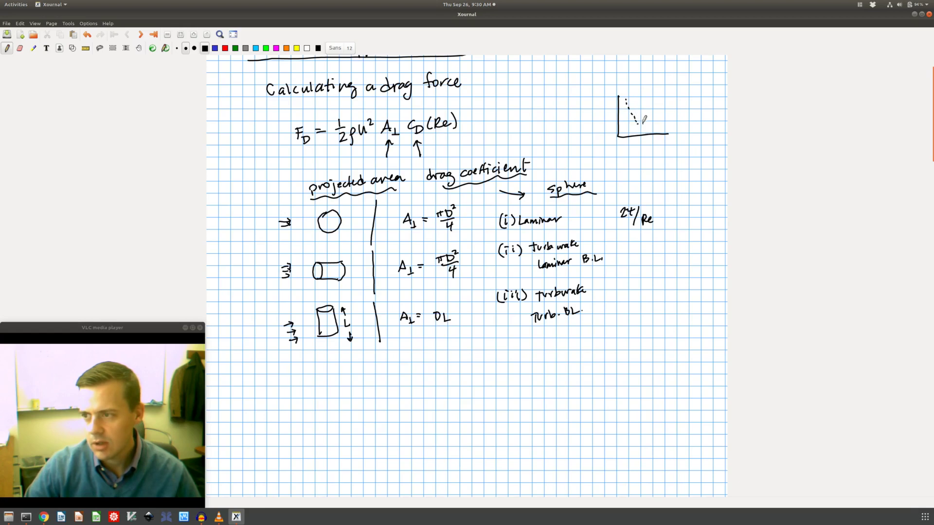
pyautogui.moveTo(665, 122); pyautogui.dragTo(683, 122)
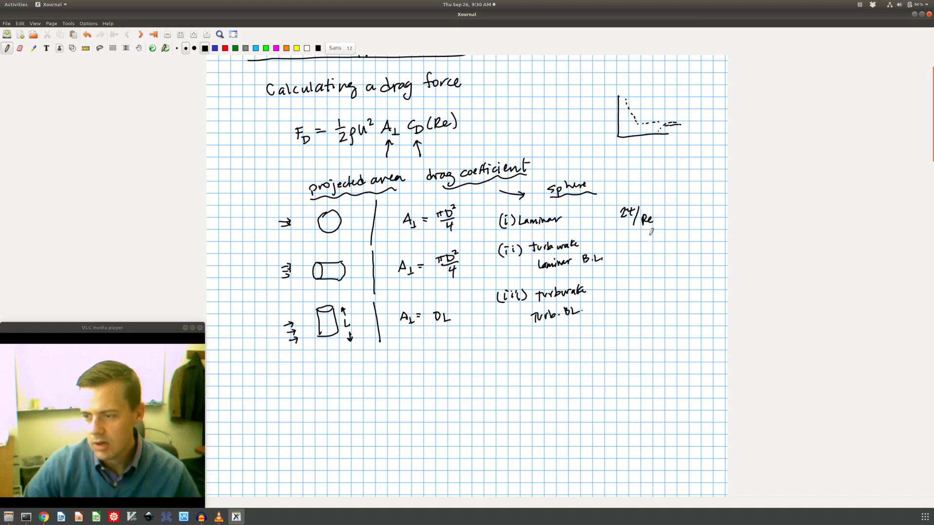
# Write Re < 10², 0.445 with Re < 10⁵, and 0.19 with Re > 10⁵.
pyautogui.moveTo(678, 207)
pyautogui.mouseDown()
pyautogui.moveTo(681, 214)
pyautogui.moveTo(714, 204)
pyautogui.mouseUp()
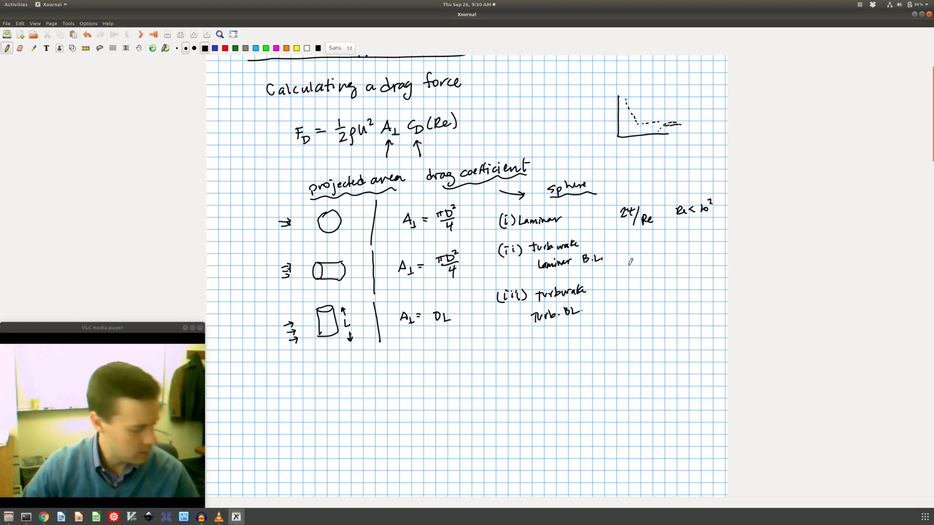
pyautogui.moveTo(630, 248); pyautogui.dragTo(654, 237)
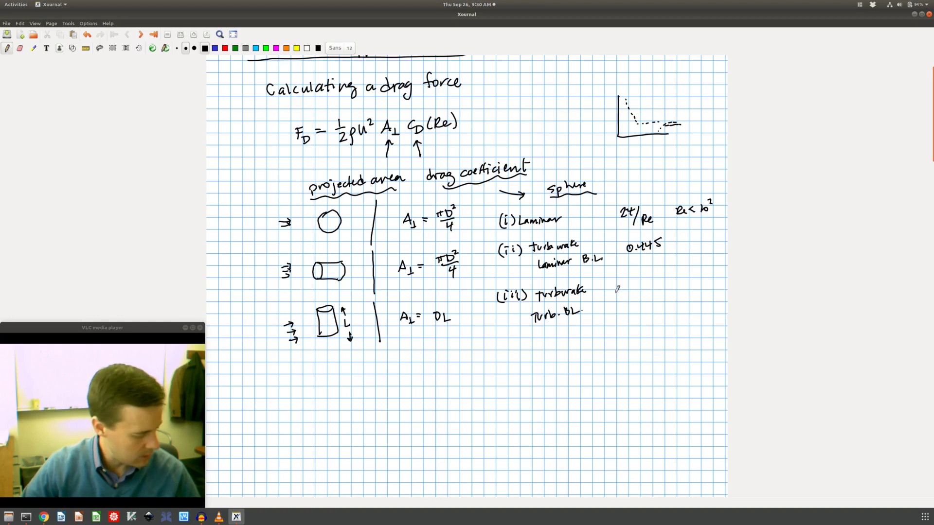
pyautogui.moveTo(629, 284); pyautogui.dragTo(644, 294)
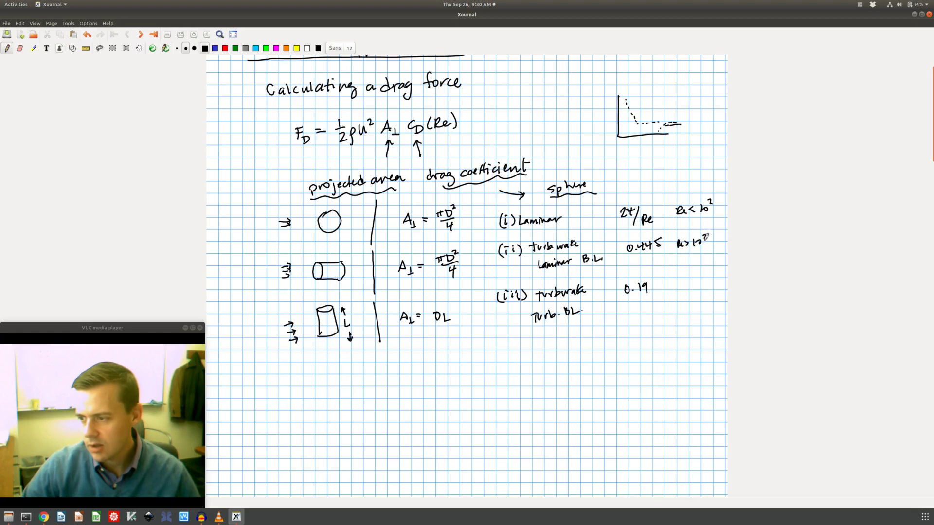
pyautogui.moveTo(677, 255); pyautogui.dragTo(704, 257)
pyautogui.moveTo(675, 287); pyautogui.dragTo(690, 291)
pyautogui.moveTo(695, 285); pyautogui.dragTo(703, 286)
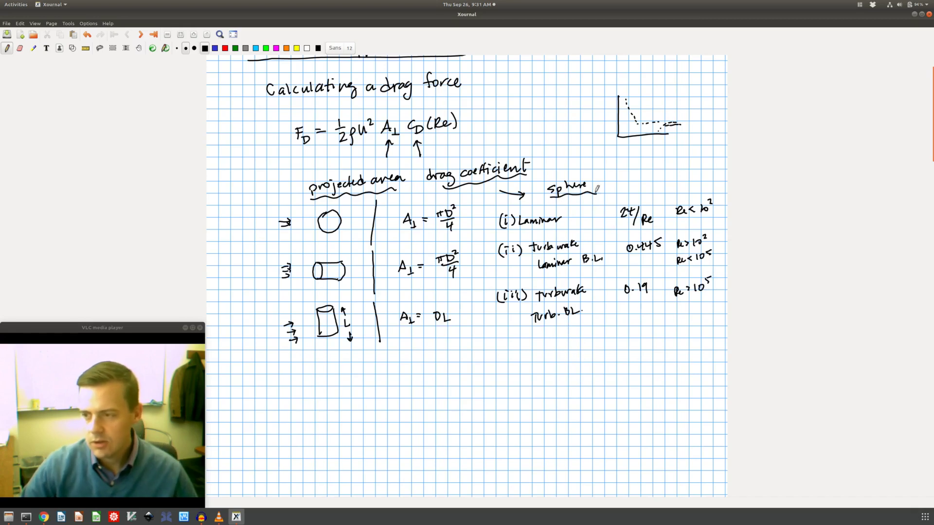
# Add '(cylinders, disks)' after Sphere with a 'book' note and arrow.
pyautogui.moveTo(608, 180)
pyautogui.mouseDown()
pyautogui.moveTo(680, 164)
pyautogui.moveTo(703, 173)
pyautogui.mouseUp()
pyautogui.moveTo(609, 177); pyautogui.dragTo(606, 196)
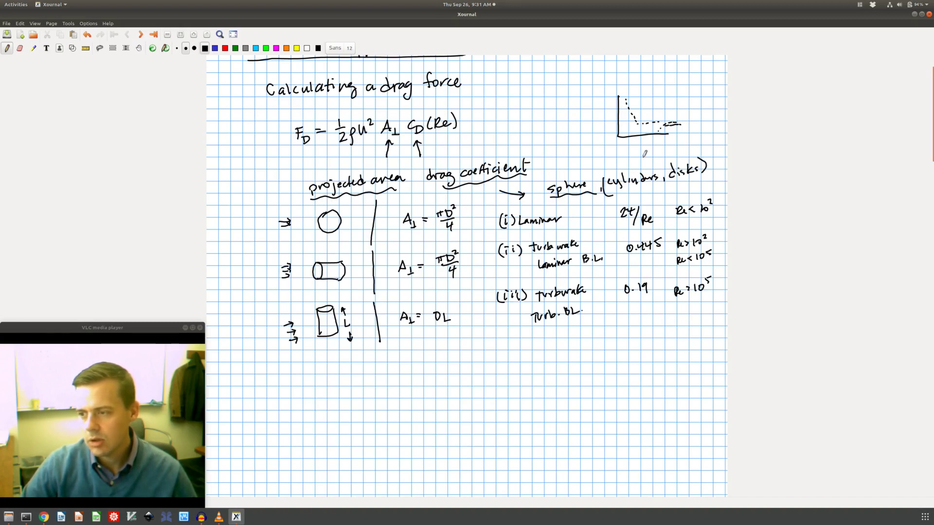
pyautogui.moveTo(648, 151); pyautogui.dragTo(651, 160)
pyautogui.moveTo(657, 152); pyautogui.dragTo(654, 160)
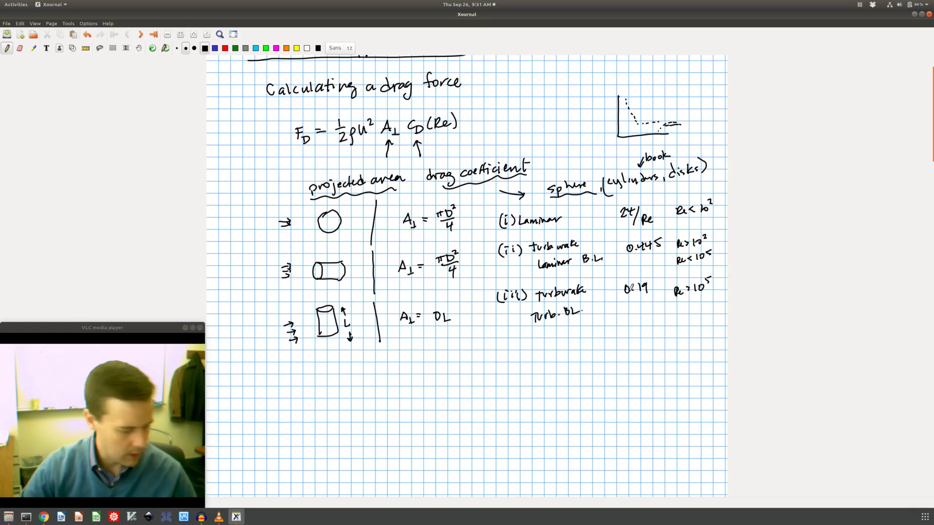
# Write an underlined 'Example:' followed by 'Calculate the drag force on your hand out a car window when going 60mph.'.
pyautogui.scroll(-10, 630, 286)
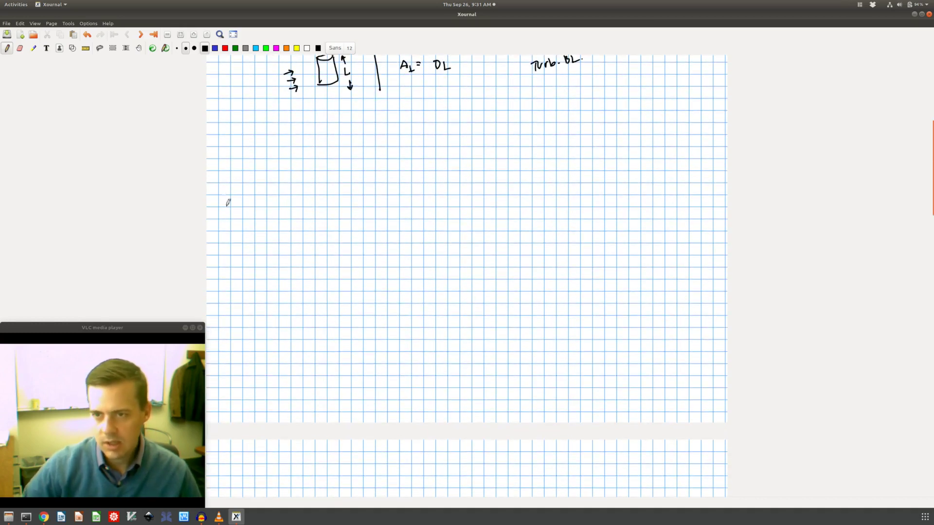
pyautogui.moveTo(250, 123)
pyautogui.mouseDown()
pyautogui.moveTo(251, 135)
pyautogui.moveTo(257, 124)
pyautogui.mouseUp()
pyautogui.moveTo(249, 129); pyautogui.dragTo(255, 129)
pyautogui.moveTo(250, 135)
pyautogui.mouseDown()
pyautogui.moveTo(294, 128)
pyautogui.moveTo(294, 140)
pyautogui.mouseUp()
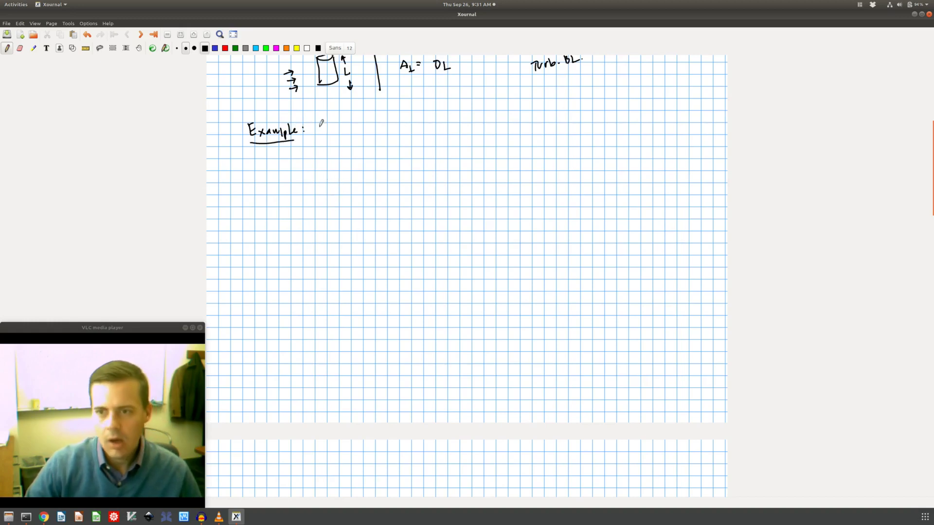
pyautogui.moveTo(324, 125); pyautogui.dragTo(470, 119)
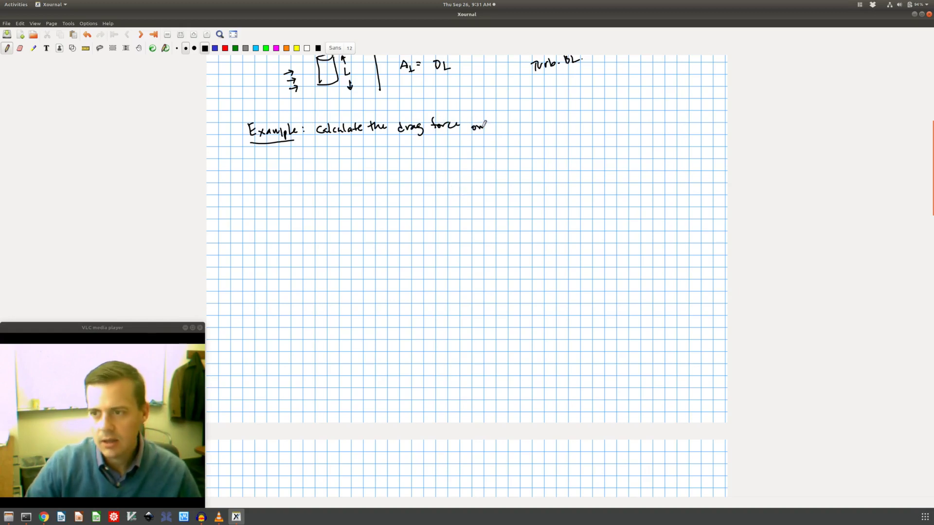
pyautogui.moveTo(485, 123); pyautogui.dragTo(558, 118)
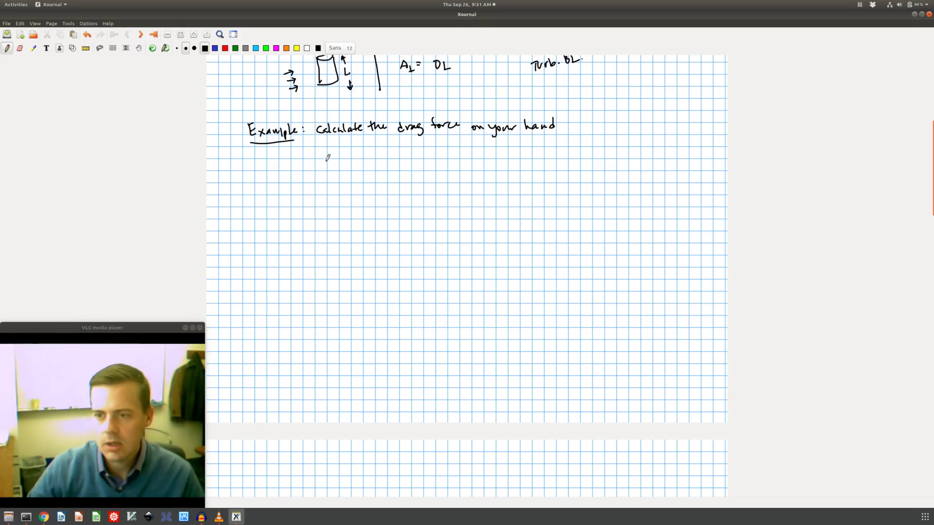
pyautogui.moveTo(322, 148); pyautogui.dragTo(596, 149)
pyautogui.click(602, 147)
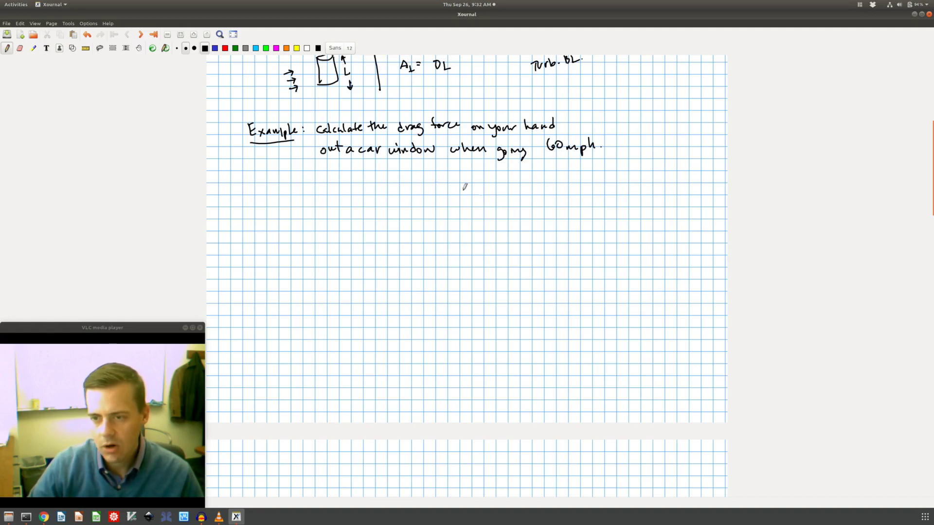
# Sketch a head with the hand out and label it 'disk, D=10cm'.
pyautogui.moveTo(352, 195)
pyautogui.mouseDown()
pyautogui.moveTo(363, 183)
pyautogui.moveTo(375, 216)
pyautogui.moveTo(353, 192)
pyautogui.moveTo(353, 223)
pyautogui.moveTo(384, 191)
pyautogui.mouseUp()
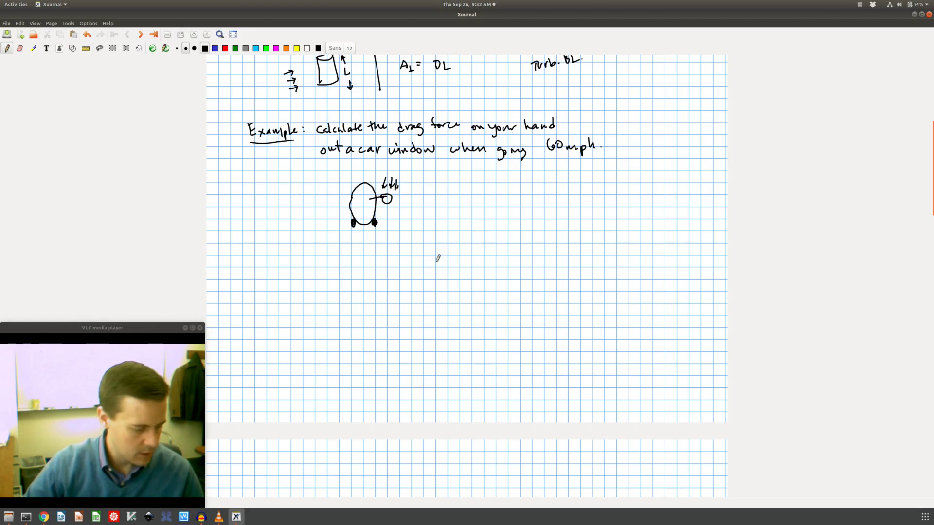
pyautogui.moveTo(437, 185)
pyautogui.mouseDown()
pyautogui.moveTo(483, 204)
pyautogui.moveTo(517, 189)
pyautogui.mouseUp()
pyautogui.moveTo(510, 195); pyautogui.dragTo(520, 197)
pyautogui.moveTo(527, 189); pyautogui.dragTo(550, 196)
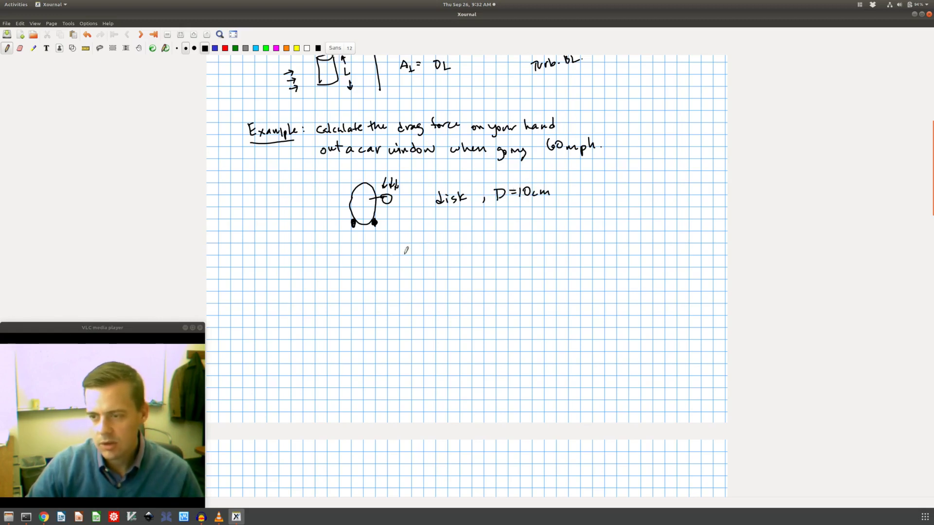
# Draw incoming flow u hitting a plate with diameter arrows and write u=60mph.
pyautogui.moveTo(430, 238)
pyautogui.mouseDown()
pyautogui.moveTo(461, 235)
pyautogui.moveTo(458, 255)
pyautogui.mouseUp()
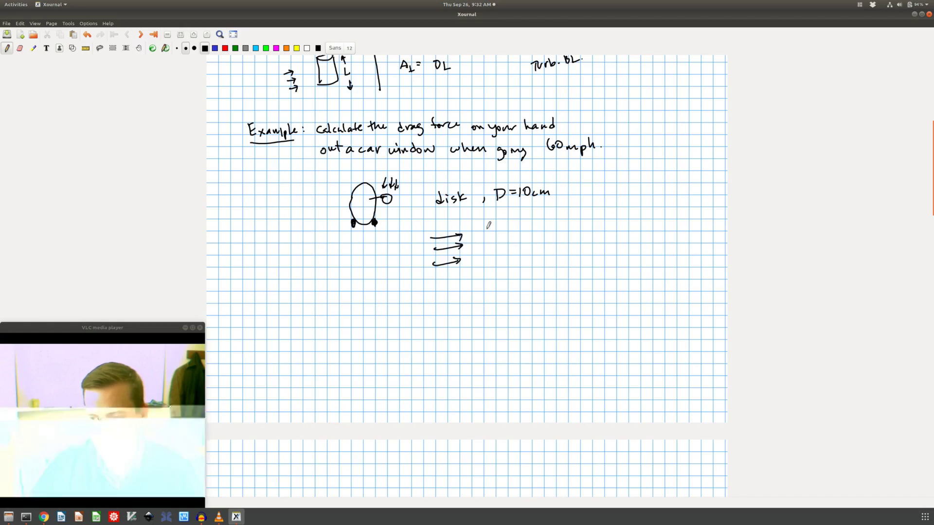
pyautogui.moveTo(500, 227)
pyautogui.mouseDown()
pyautogui.moveTo(486, 242)
pyautogui.moveTo(496, 265)
pyautogui.moveTo(503, 234)
pyautogui.mouseUp()
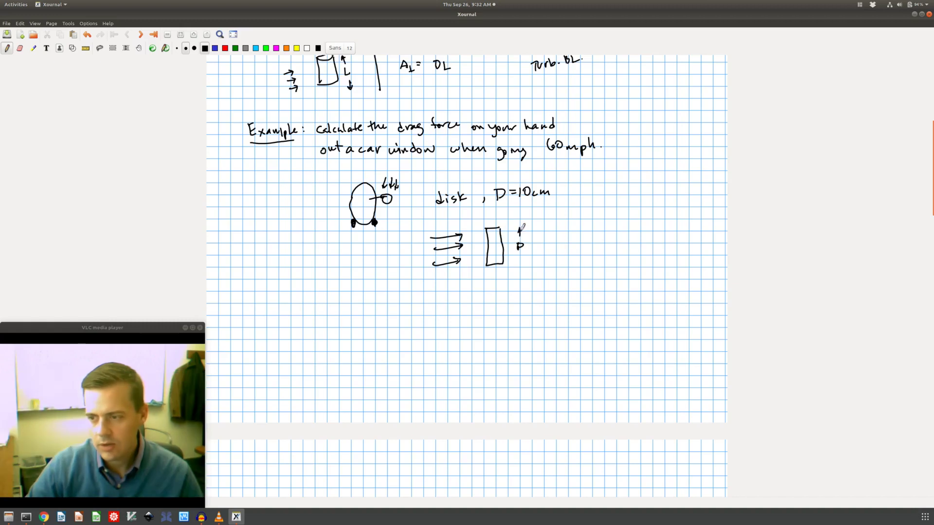
pyautogui.moveTo(521, 251); pyautogui.dragTo(526, 254)
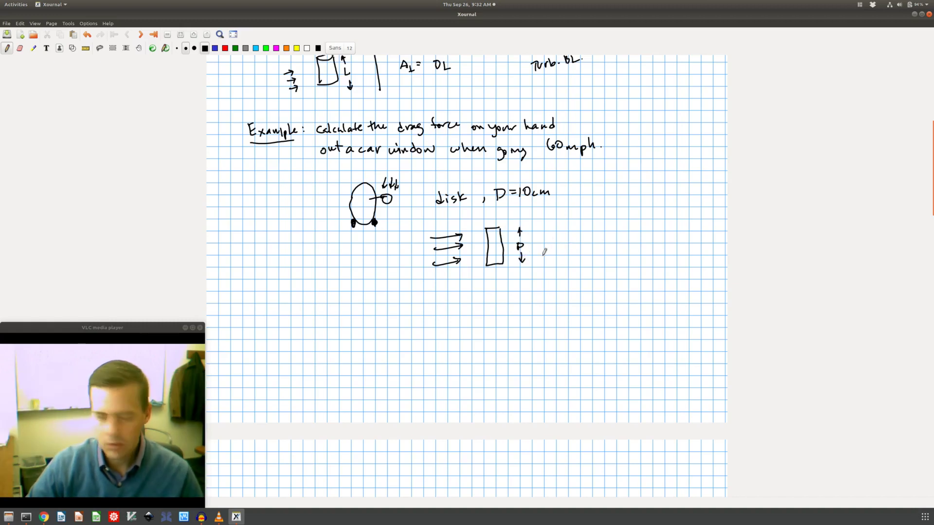
pyautogui.moveTo(396, 244); pyautogui.dragTo(408, 246)
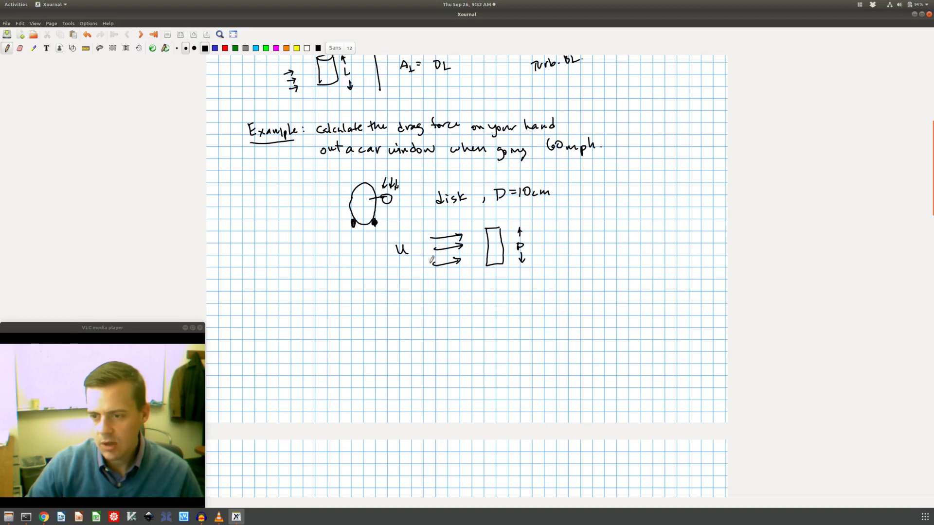
pyautogui.moveTo(561, 211)
pyautogui.mouseDown()
pyautogui.moveTo(572, 221)
pyautogui.moveTo(583, 214)
pyautogui.mouseUp()
pyautogui.moveTo(576, 218)
pyautogui.mouseDown()
pyautogui.moveTo(599, 210)
pyautogui.moveTo(617, 223)
pyautogui.mouseUp()
pyautogui.moveTo(624, 207); pyautogui.dragTo(630, 208)
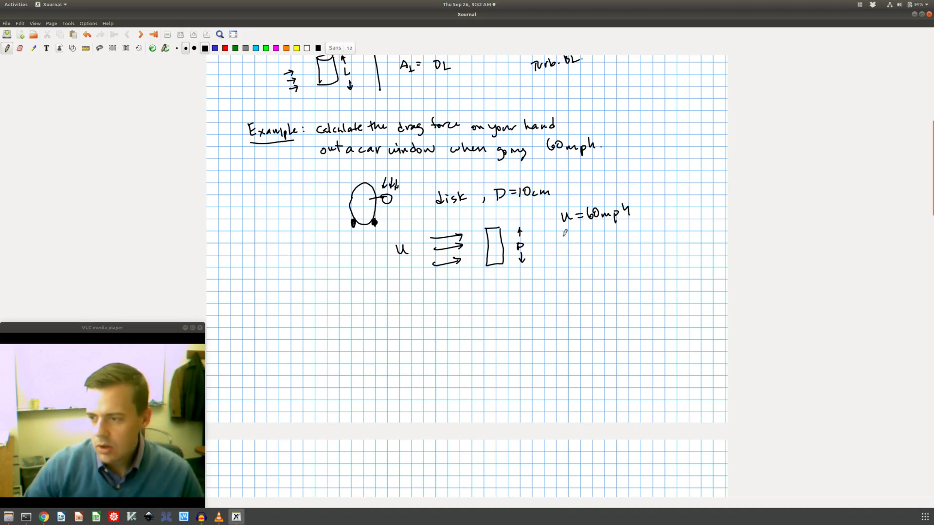
# Write the ρ = and μ = entries, giving density 1.18 kg/m³.
pyautogui.moveTo(560, 236)
pyautogui.mouseDown()
pyautogui.moveTo(566, 270)
pyautogui.moveTo(575, 264)
pyautogui.mouseUp()
pyautogui.moveTo(567, 270); pyautogui.dragTo(575, 269)
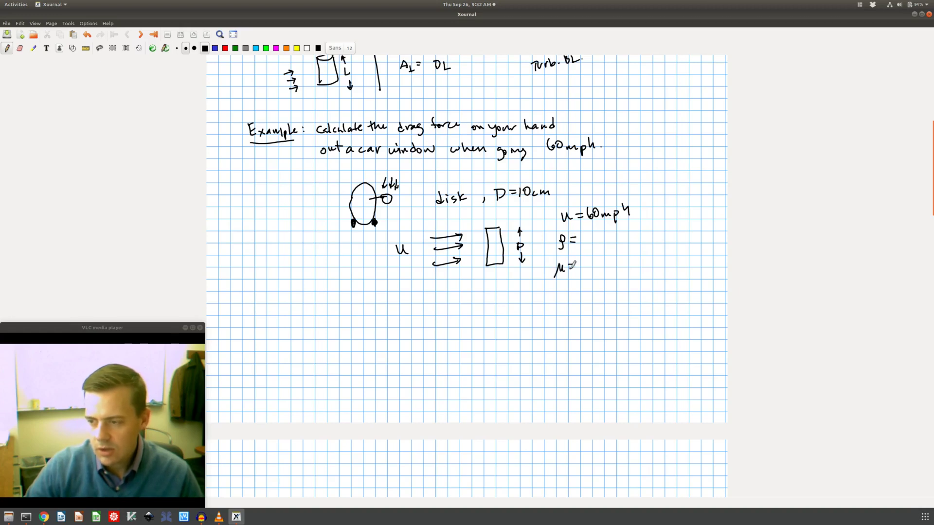
pyautogui.moveTo(591, 233)
pyautogui.mouseDown()
pyautogui.moveTo(590, 243)
pyautogui.moveTo(622, 235)
pyautogui.mouseUp()
pyautogui.click(595, 242)
pyautogui.moveTo(628, 228); pyautogui.dragTo(636, 241)
pyautogui.moveTo(644, 240); pyautogui.dragTo(650, 236)
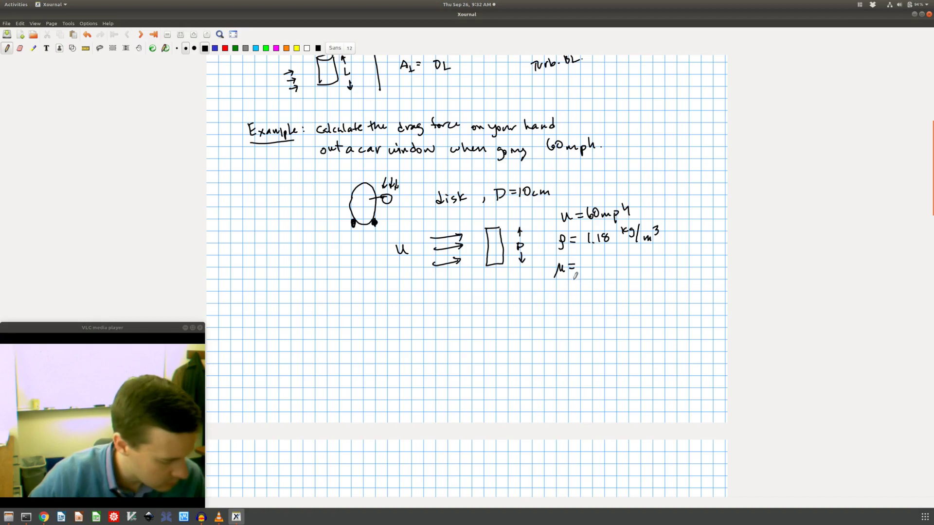
# Write viscosity 1.86×10⁻⁵ Pa·s and bracket both properties as 'air'.
pyautogui.moveTo(587, 258)
pyautogui.mouseDown()
pyautogui.moveTo(586, 270)
pyautogui.moveTo(597, 262)
pyautogui.moveTo(617, 269)
pyautogui.mouseUp()
pyautogui.click(590, 270)
pyautogui.moveTo(617, 262); pyautogui.dragTo(611, 268)
pyautogui.moveTo(621, 260)
pyautogui.mouseDown()
pyautogui.moveTo(620, 269)
pyautogui.moveTo(626, 262)
pyautogui.mouseUp()
pyautogui.moveTo(630, 258); pyautogui.dragTo(649, 265)
pyautogui.moveTo(658, 262); pyautogui.dragTo(665, 268)
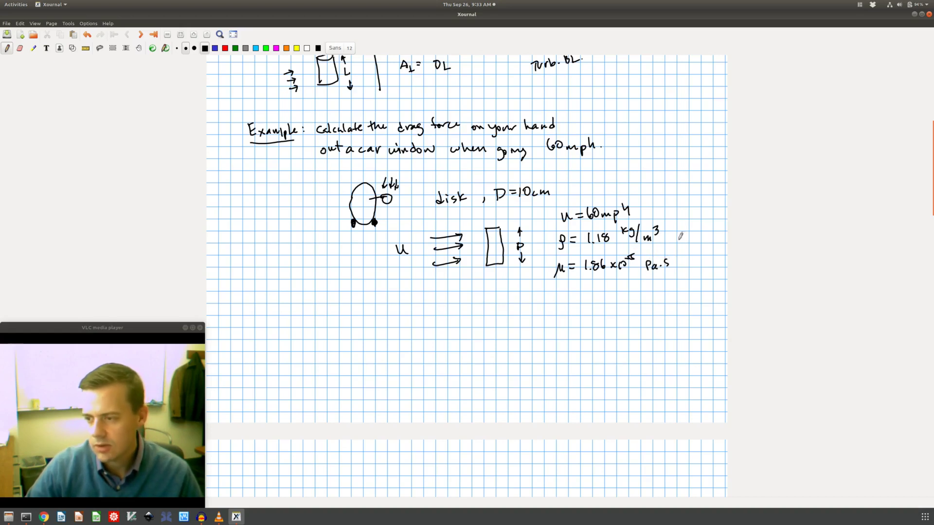
pyautogui.moveTo(673, 228)
pyautogui.mouseDown()
pyautogui.moveTo(680, 254)
pyautogui.moveTo(694, 223)
pyautogui.mouseUp()
pyautogui.moveTo(697, 223); pyautogui.dragTo(702, 218)
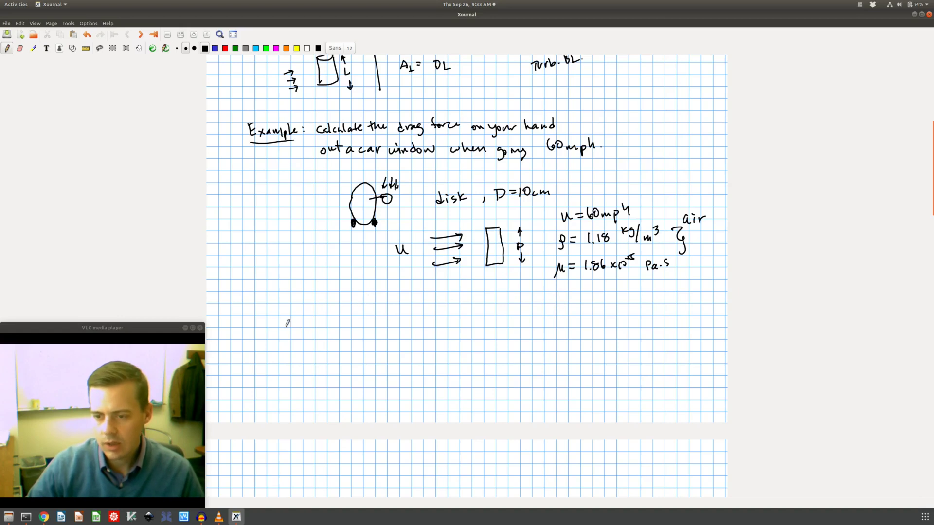
# Start U = 60 mi/hr, erasing and rewriting a misplaced 60.
pyautogui.moveTo(282, 310); pyautogui.dragTo(302, 314)
pyautogui.moveTo(295, 319); pyautogui.dragTo(325, 300)
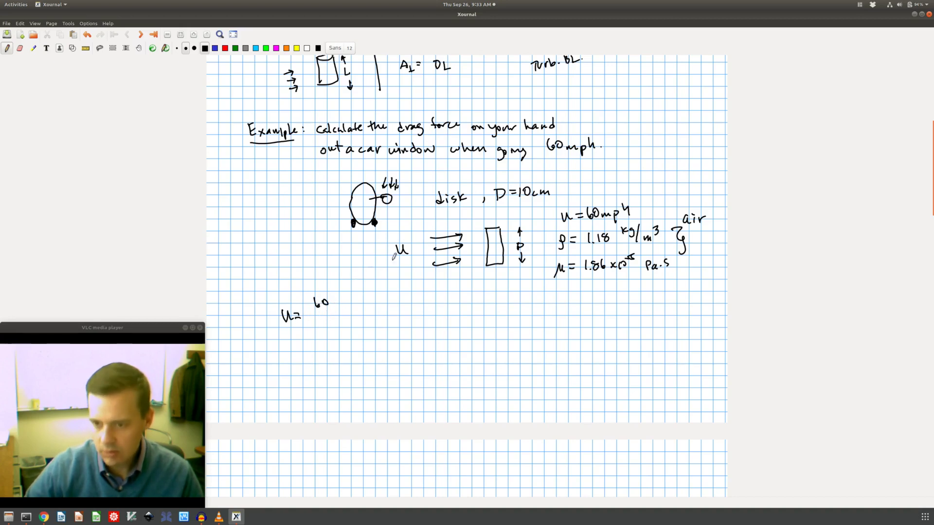
pyautogui.hotkey('ctrl', 'shift', 'e')
pyautogui.hotkey('ctrl', 'shift', 'p')
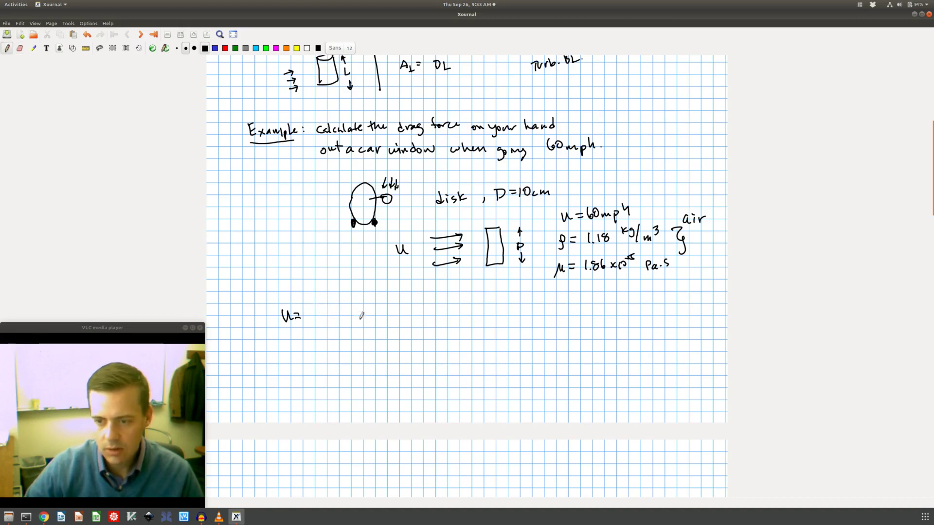
pyautogui.moveTo(315, 310)
pyautogui.mouseDown()
pyautogui.moveTo(312, 319)
pyautogui.moveTo(343, 310)
pyautogui.moveTo(346, 322)
pyautogui.mouseUp()
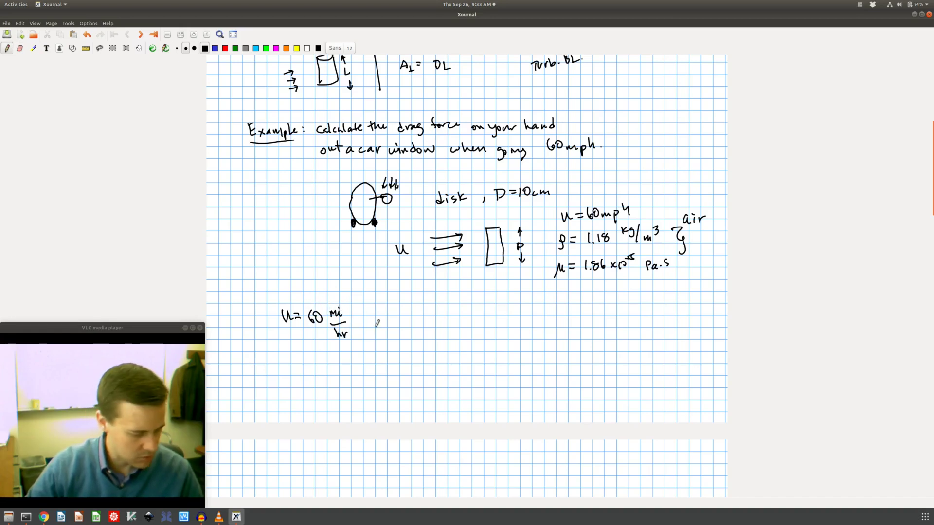
# Multiply by 1609 m/mi and hr/3600 s to get 26.82 m/s.
pyautogui.moveTo(360, 322)
pyautogui.mouseDown()
pyautogui.moveTo(406, 306)
pyautogui.moveTo(411, 315)
pyautogui.mouseUp()
pyautogui.moveTo(380, 320)
pyautogui.mouseDown()
pyautogui.moveTo(410, 318)
pyautogui.moveTo(403, 336)
pyautogui.moveTo(473, 308)
pyautogui.mouseUp()
pyautogui.click(399, 322)
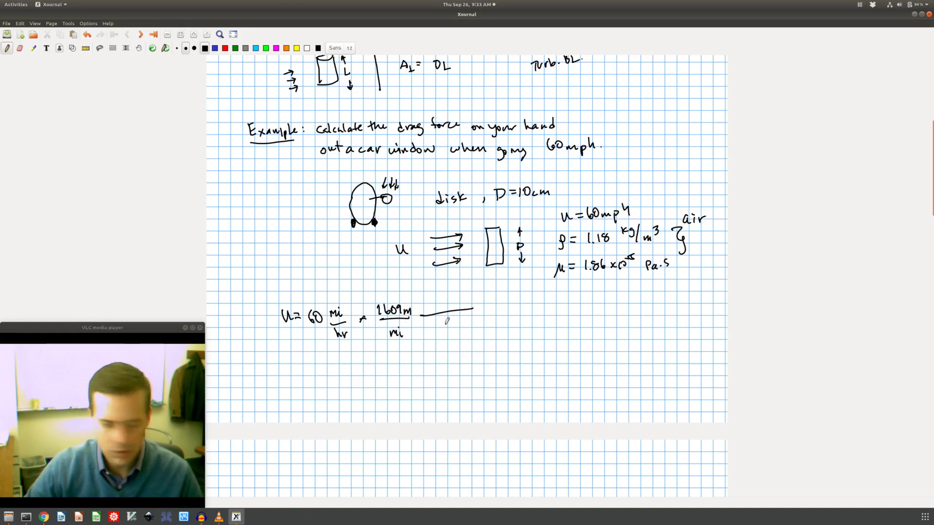
pyautogui.moveTo(436, 313); pyautogui.dragTo(444, 325)
pyautogui.moveTo(456, 316); pyautogui.dragTo(456, 317)
pyautogui.moveTo(461, 317); pyautogui.dragTo(463, 318)
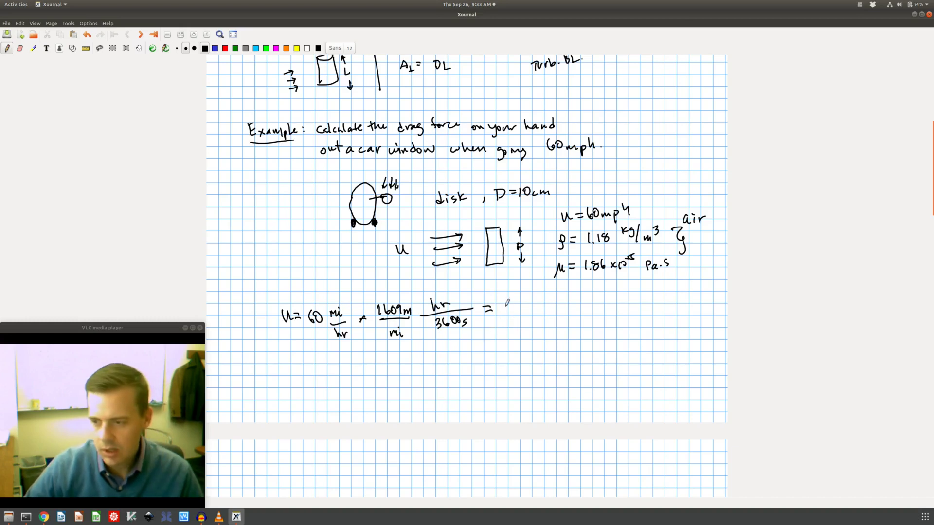
pyautogui.moveTo(509, 312); pyautogui.dragTo(514, 316)
pyautogui.moveTo(520, 299)
pyautogui.mouseDown()
pyautogui.moveTo(521, 310)
pyautogui.moveTo(565, 306)
pyautogui.mouseUp()
pyautogui.moveTo(574, 289); pyautogui.dragTo(573, 313)
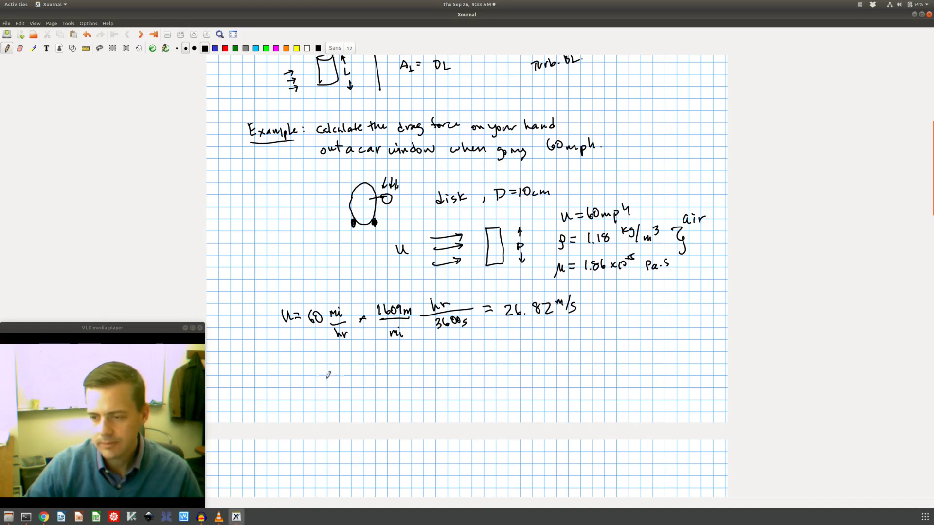
# Write A⊥ = πD²/4 = π/4 (0.1)² m² = 0.00785 m² below the speed conversion.
pyautogui.moveTo(285, 369)
pyautogui.mouseDown()
pyautogui.moveTo(290, 349)
pyautogui.moveTo(295, 368)
pyautogui.moveTo(307, 364)
pyautogui.mouseUp()
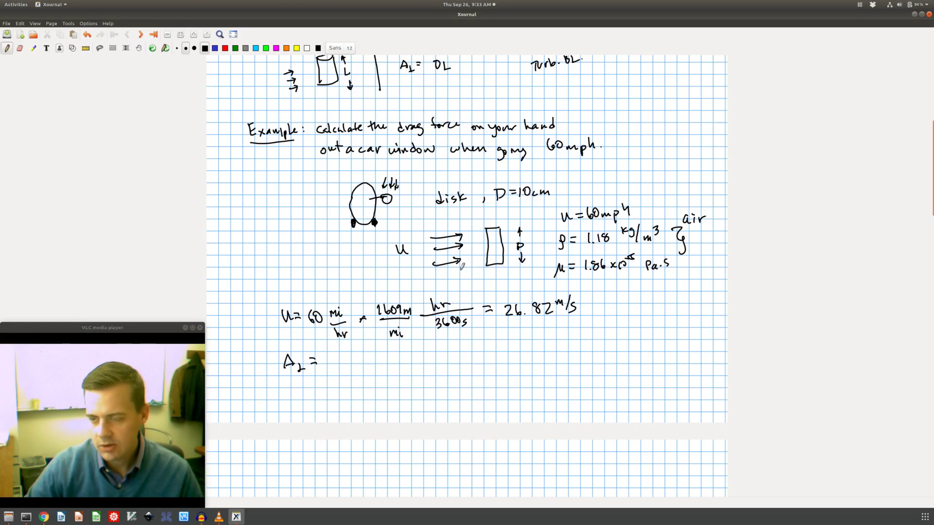
pyautogui.moveTo(329, 353)
pyautogui.mouseDown()
pyautogui.moveTo(341, 363)
pyautogui.moveTo(348, 350)
pyautogui.moveTo(341, 378)
pyautogui.mouseUp()
pyautogui.moveTo(339, 369)
pyautogui.mouseDown()
pyautogui.moveTo(337, 385)
pyautogui.moveTo(361, 362)
pyautogui.mouseUp()
pyautogui.moveTo(356, 367); pyautogui.dragTo(362, 366)
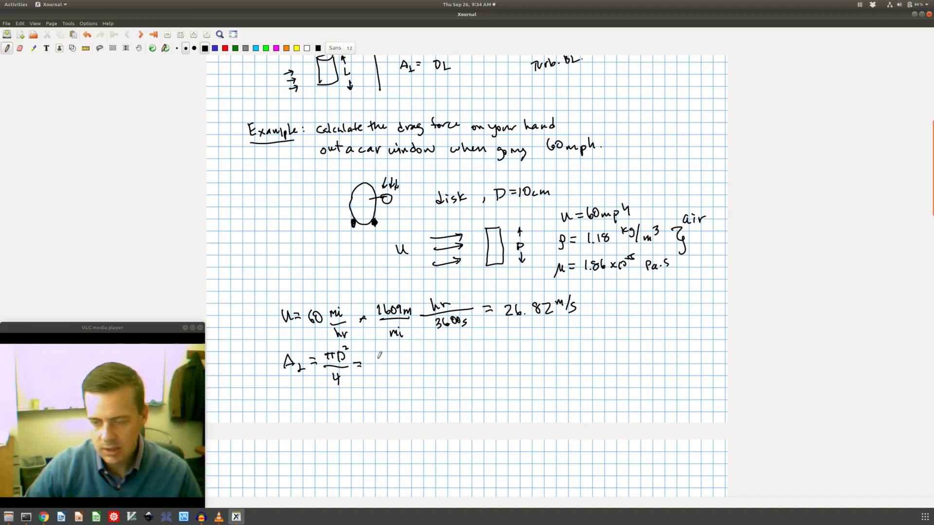
pyautogui.moveTo(379, 355)
pyautogui.mouseDown()
pyautogui.moveTo(378, 363)
pyautogui.moveTo(387, 352)
pyautogui.moveTo(384, 361)
pyautogui.mouseUp()
pyautogui.moveTo(376, 365); pyautogui.dragTo(389, 372)
pyautogui.moveTo(388, 368)
pyautogui.mouseDown()
pyautogui.moveTo(388, 377)
pyautogui.moveTo(403, 360)
pyautogui.moveTo(420, 368)
pyautogui.moveTo(425, 351)
pyautogui.moveTo(441, 365)
pyautogui.moveTo(459, 357)
pyautogui.mouseUp()
pyautogui.click(410, 366)
pyautogui.moveTo(452, 363)
pyautogui.mouseDown()
pyautogui.moveTo(477, 355)
pyautogui.moveTo(506, 361)
pyautogui.moveTo(517, 349)
pyautogui.moveTo(523, 362)
pyautogui.moveTo(530, 347)
pyautogui.moveTo(543, 361)
pyautogui.moveTo(550, 354)
pyautogui.mouseUp()
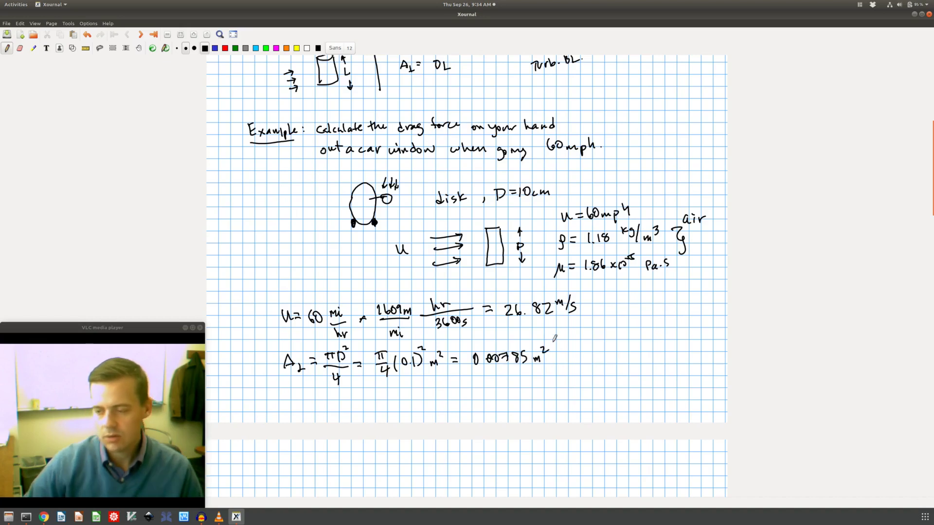
# Erase the untidy 0.00785 m² area result with the eraser.
pyautogui.scroll(-2, 554, 337)
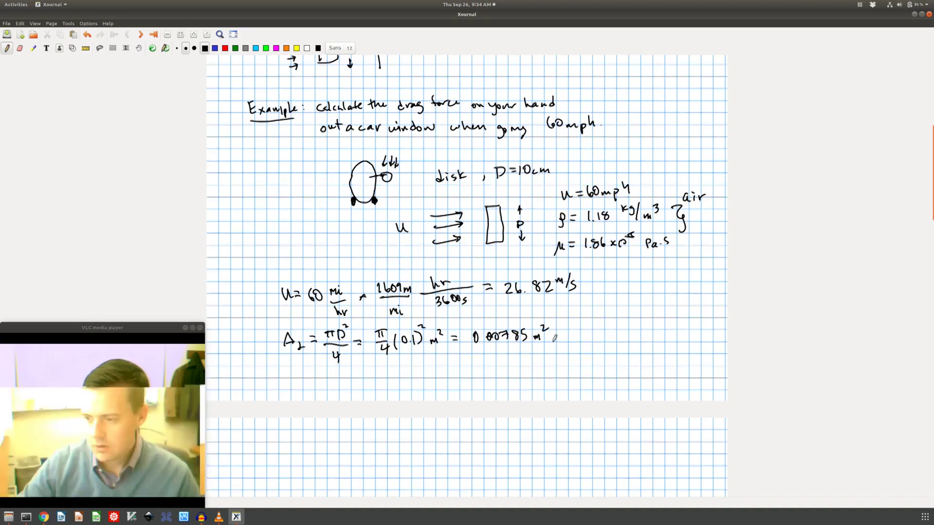
pyautogui.scroll(-5, 554, 338)
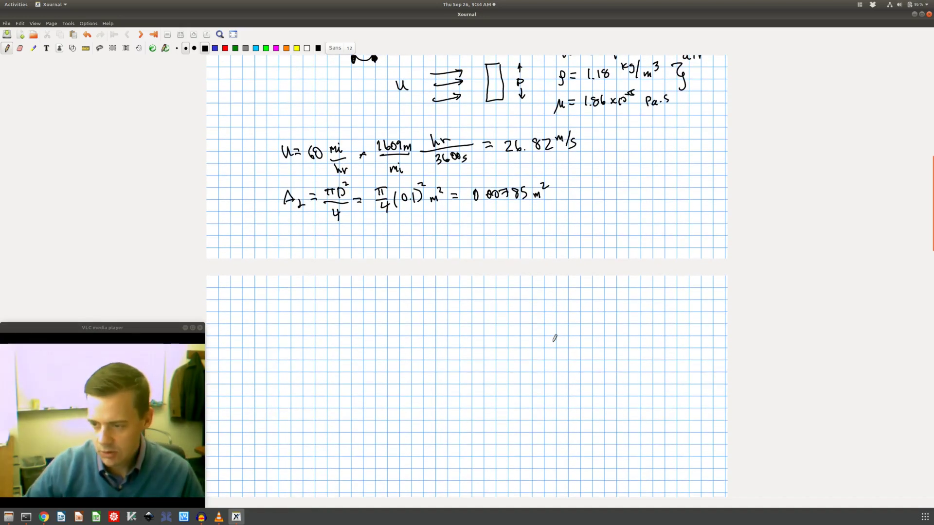
pyautogui.hotkey('ctrl', 'shift', 'e')
pyautogui.moveTo(493, 194); pyautogui.dragTo(485, 196)
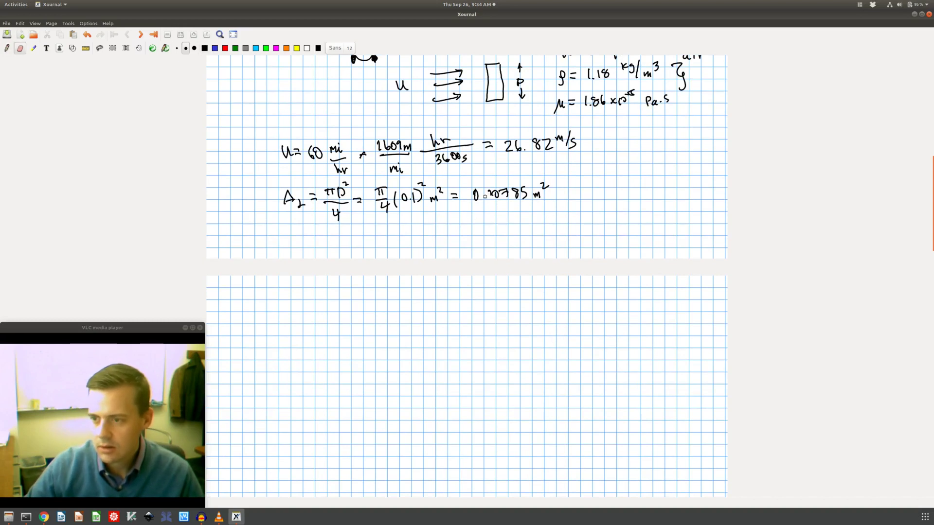
pyautogui.hotkey('ctrl', 'shift', 'p')
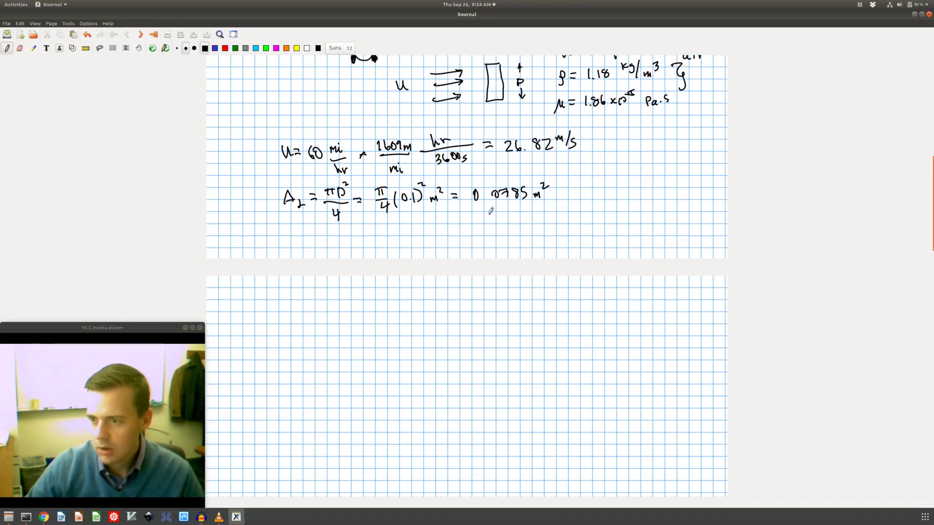
pyautogui.hotkey('ctrl', 'shift', 'e')
pyautogui.moveTo(474, 200); pyautogui.dragTo(544, 189)
pyautogui.hotkey('ctrl', 'shift', 'p')
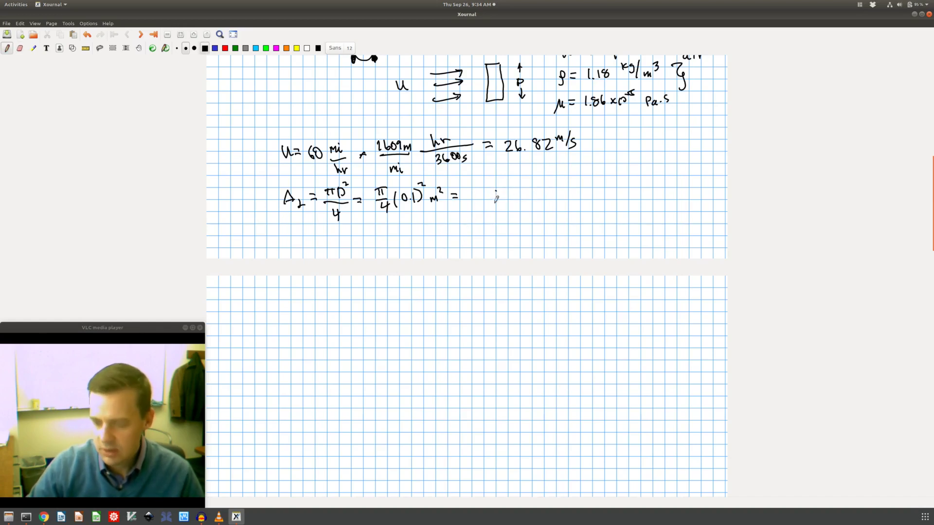
# Rewrite the area value neatly as 0.00785 m² after the equals sign.
pyautogui.moveTo(476, 190); pyautogui.dragTo(515, 197)
pyautogui.click(483, 200)
pyautogui.moveTo(524, 184); pyautogui.dragTo(522, 184)
pyautogui.moveTo(532, 179)
pyautogui.mouseDown()
pyautogui.moveTo(531, 198)
pyautogui.moveTo(562, 190)
pyautogui.mouseUp()
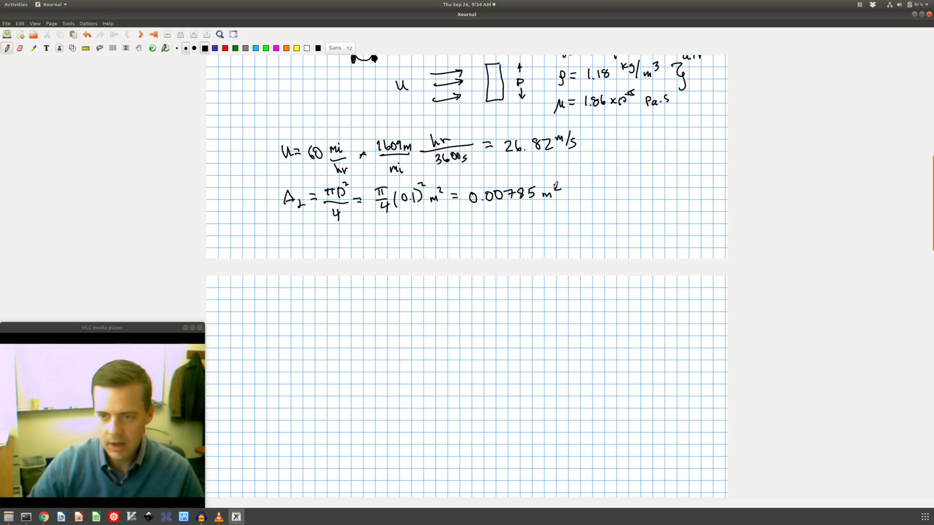
pyautogui.scroll(8, 556, 184)
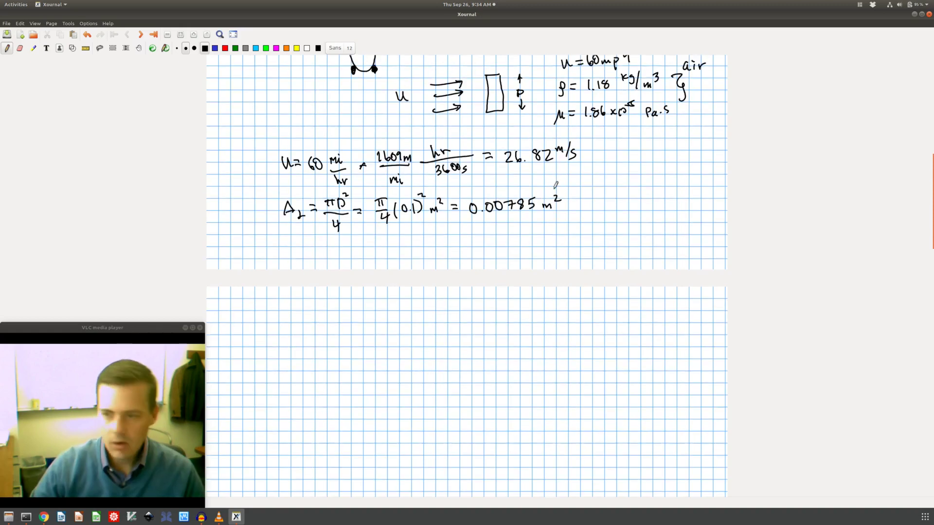
pyautogui.scroll(4, 556, 184)
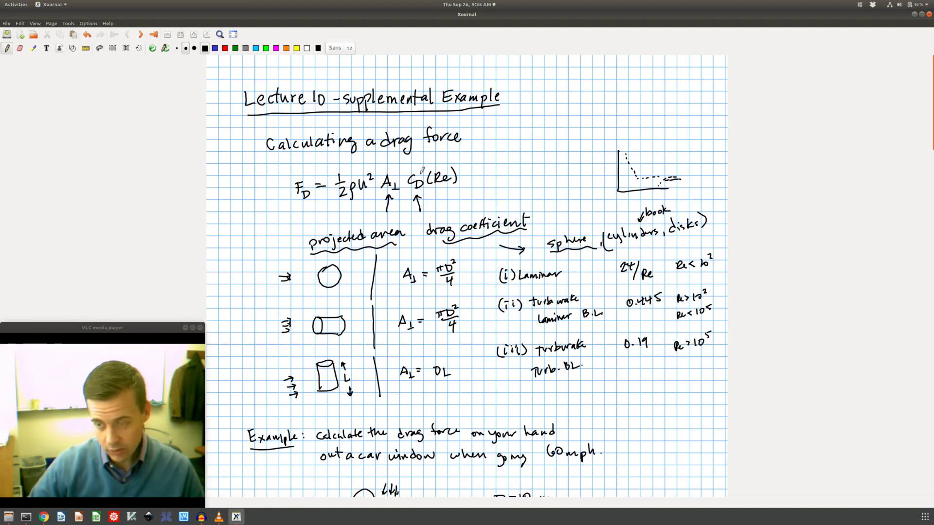
pyautogui.scroll(-10, 423, 165)
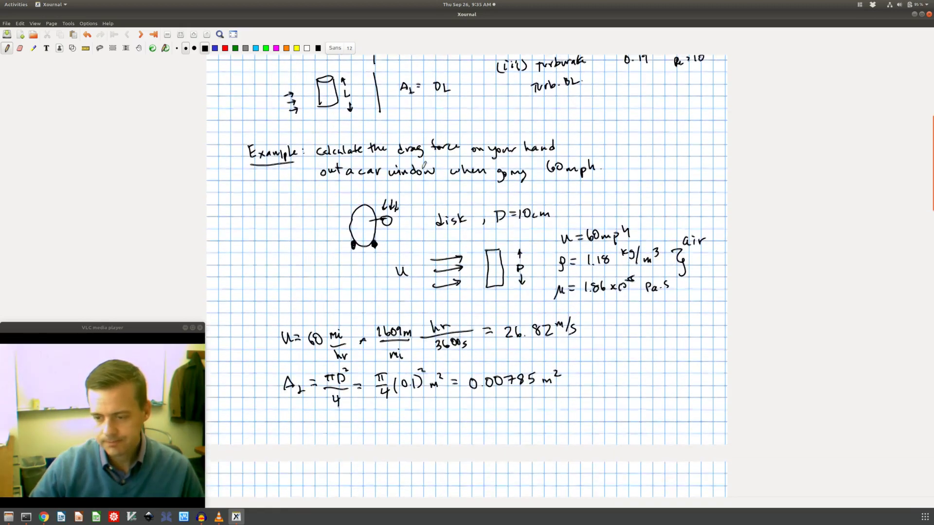
pyautogui.scroll(-2, 422, 165)
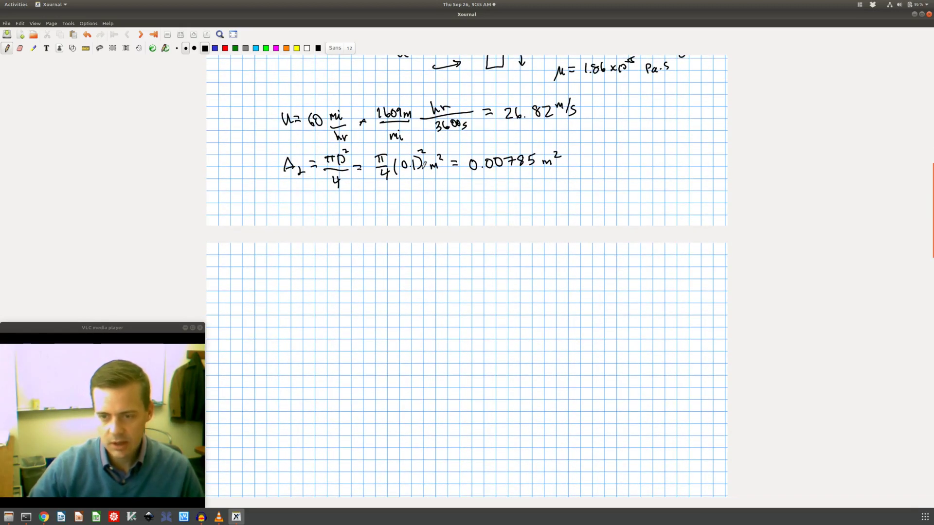
# Write and underline '(i) calculate Re', then write Re = ρUD/μ beneath it.
pyautogui.moveTo(253, 269)
pyautogui.mouseDown()
pyautogui.moveTo(251, 286)
pyautogui.moveTo(319, 264)
pyautogui.moveTo(351, 277)
pyautogui.mouseUp()
pyautogui.click(255, 267)
pyautogui.moveTo(257, 294); pyautogui.dragTo(343, 291)
pyautogui.moveTo(276, 310)
pyautogui.mouseDown()
pyautogui.moveTo(277, 326)
pyautogui.moveTo(303, 314)
pyautogui.mouseUp()
pyautogui.moveTo(293, 319); pyautogui.dragTo(321, 319)
pyautogui.moveTo(330, 302); pyautogui.dragTo(356, 313)
pyautogui.moveTo(340, 317)
pyautogui.mouseDown()
pyautogui.moveTo(336, 333)
pyautogui.moveTo(349, 331)
pyautogui.mouseUp()
pyautogui.moveTo(363, 312); pyautogui.dragTo(373, 315)
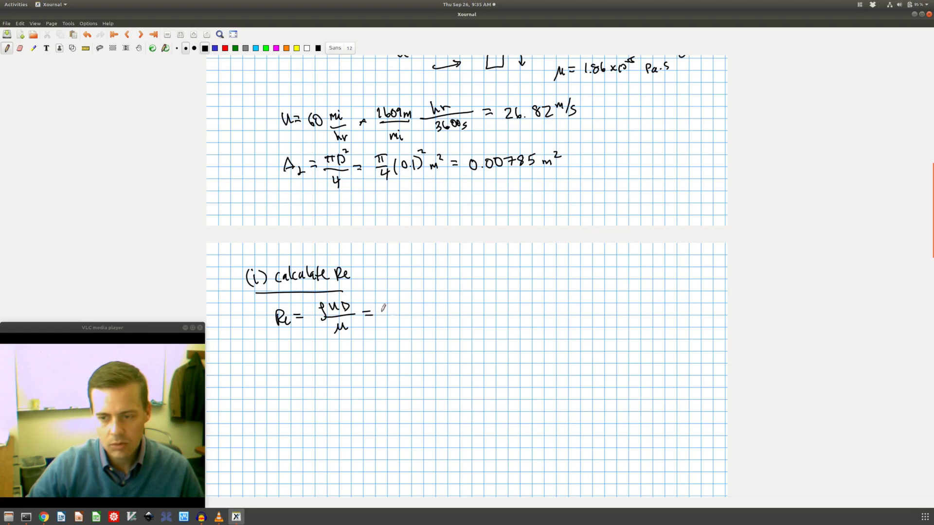
# Write the numerator 1.18 · 26.82 m/s · 0.1 over a long fraction bar.
pyautogui.scroll(3, 406, 301)
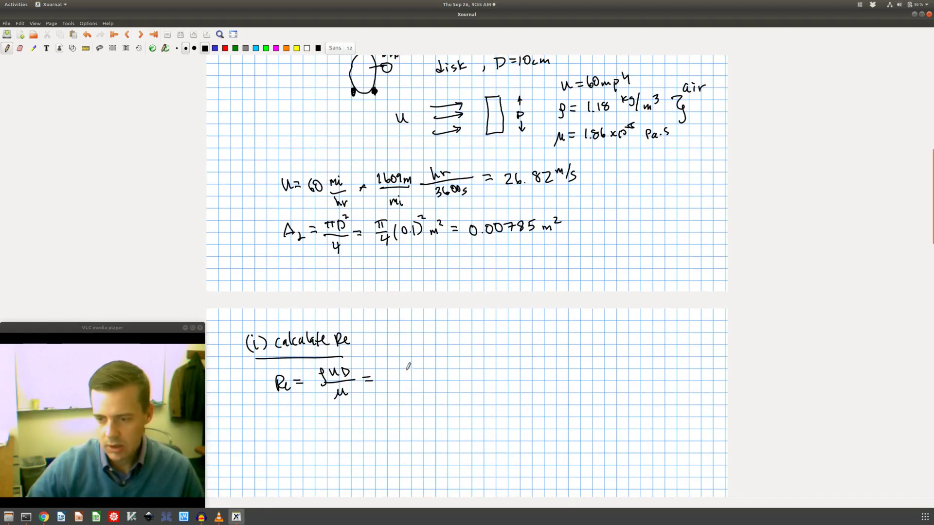
pyautogui.moveTo(394, 363)
pyautogui.mouseDown()
pyautogui.moveTo(395, 371)
pyautogui.moveTo(440, 365)
pyautogui.moveTo(437, 373)
pyautogui.moveTo(453, 363)
pyautogui.moveTo(488, 366)
pyautogui.mouseUp()
pyautogui.moveTo(491, 365); pyautogui.dragTo(508, 366)
pyautogui.moveTo(512, 360); pyautogui.dragTo(520, 364)
pyautogui.moveTo(528, 357); pyautogui.dragTo(525, 364)
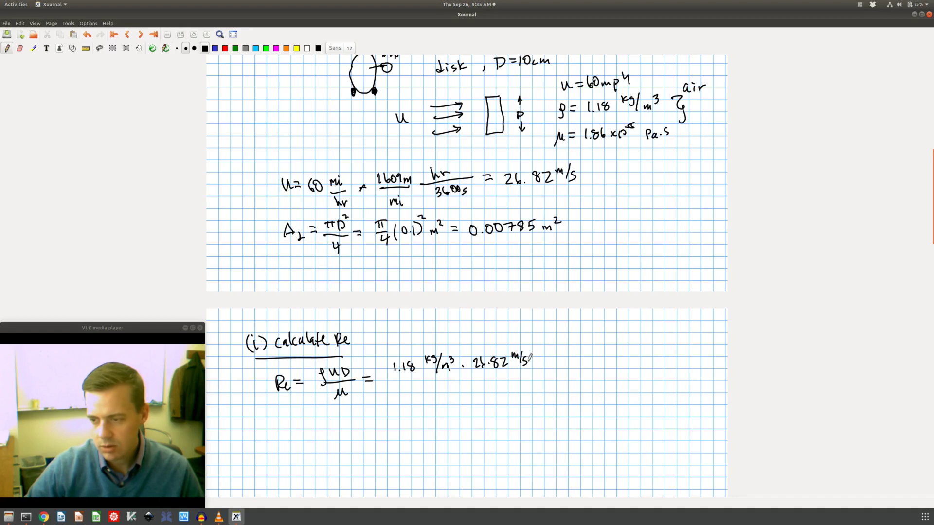
pyautogui.moveTo(545, 355)
pyautogui.mouseDown()
pyautogui.moveTo(555, 366)
pyautogui.moveTo(578, 358)
pyautogui.mouseUp()
pyautogui.click(550, 364)
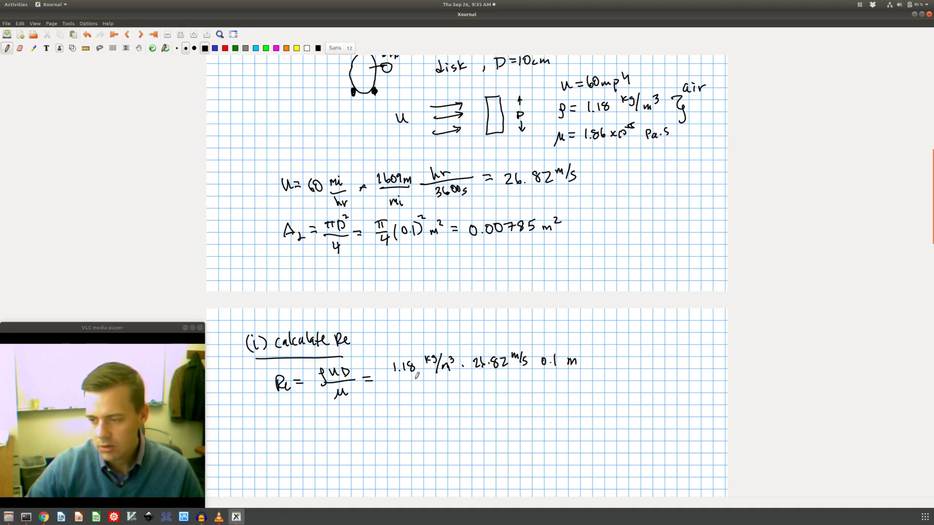
pyautogui.moveTo(404, 378); pyautogui.dragTo(584, 382)
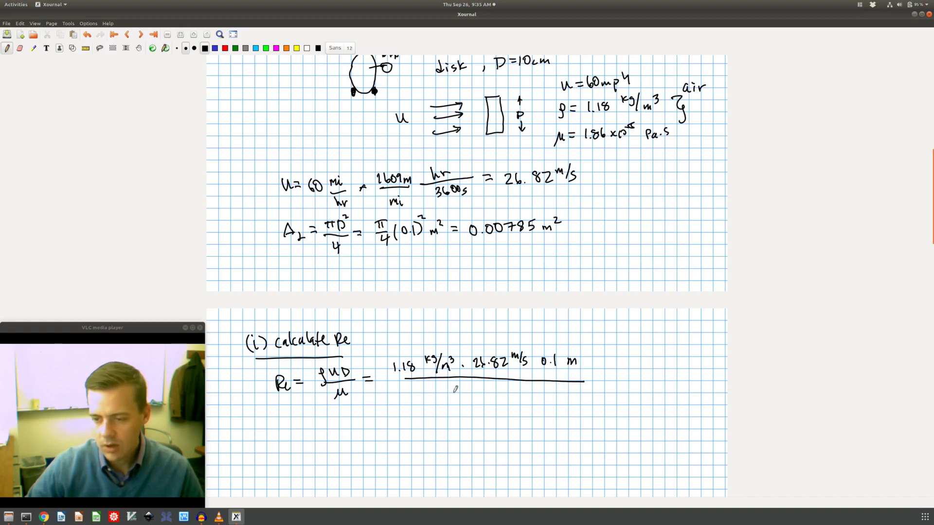
# Add the viscosity 1.86×10⁻⁵ kg/m·s denominator and the result = 1.701×10⁵.
pyautogui.moveTo(446, 390)
pyautogui.mouseDown()
pyautogui.moveTo(445, 400)
pyautogui.moveTo(495, 400)
pyautogui.moveTo(505, 384)
pyautogui.moveTo(537, 401)
pyautogui.moveTo(537, 416)
pyautogui.mouseUp()
pyautogui.click(535, 413)
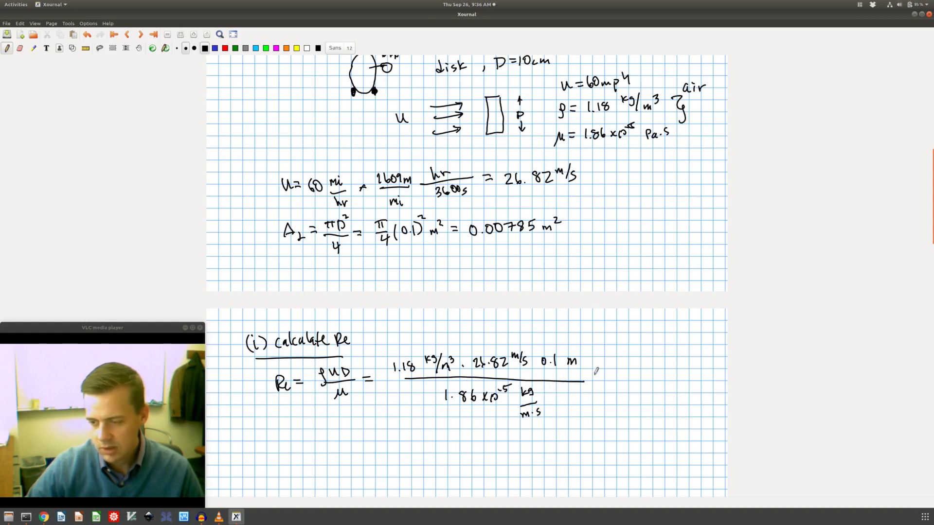
pyautogui.moveTo(595, 374); pyautogui.dragTo(602, 373)
pyautogui.moveTo(595, 379); pyautogui.dragTo(656, 380)
pyautogui.click(618, 378)
pyautogui.moveTo(656, 372); pyautogui.dragTo(658, 380)
pyautogui.moveTo(663, 372); pyautogui.dragTo(674, 363)
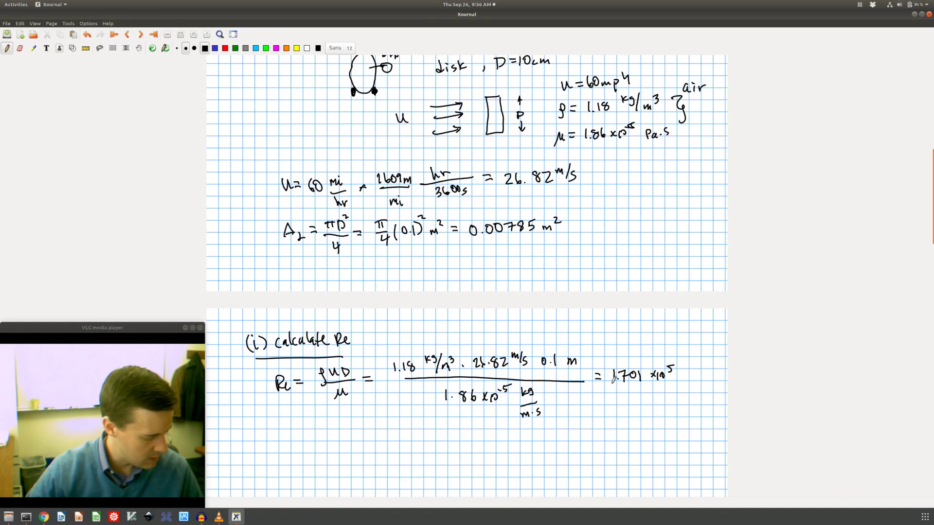
pyautogui.scroll(10, 614, 376)
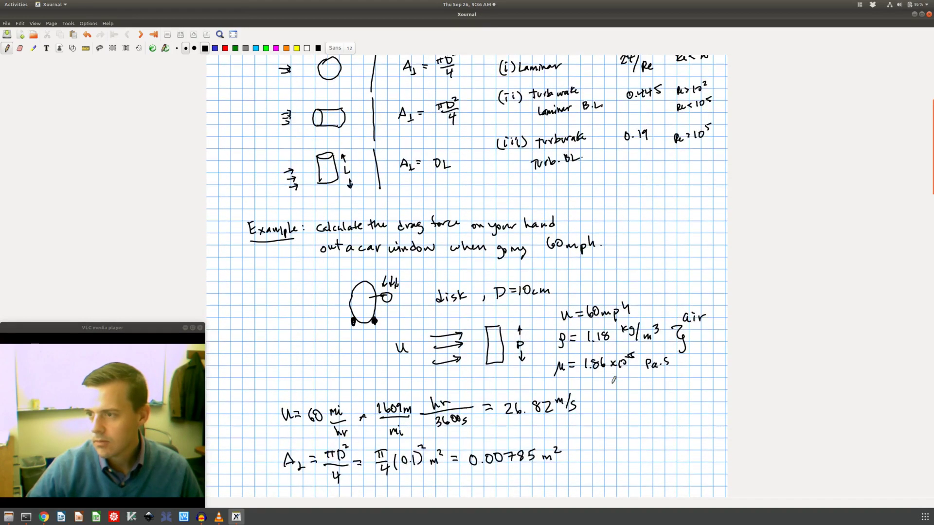
pyautogui.scroll(1, 614, 381)
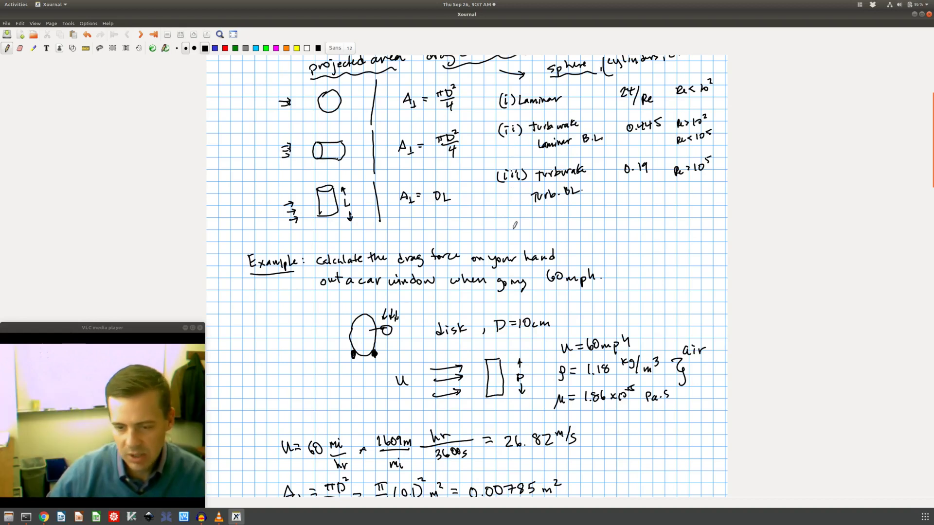
pyautogui.scroll(-12, 453, 282)
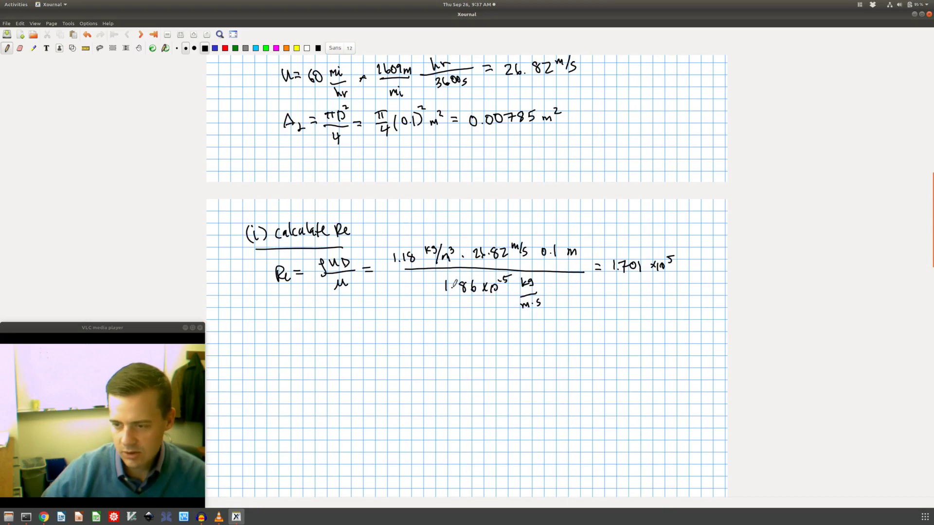
# Note C_D = 1.17 for Re > 133 with page references p.57 and p.56.
pyautogui.moveTo(376, 329); pyautogui.dragTo(369, 338)
pyautogui.moveTo(380, 335); pyautogui.dragTo(381, 343)
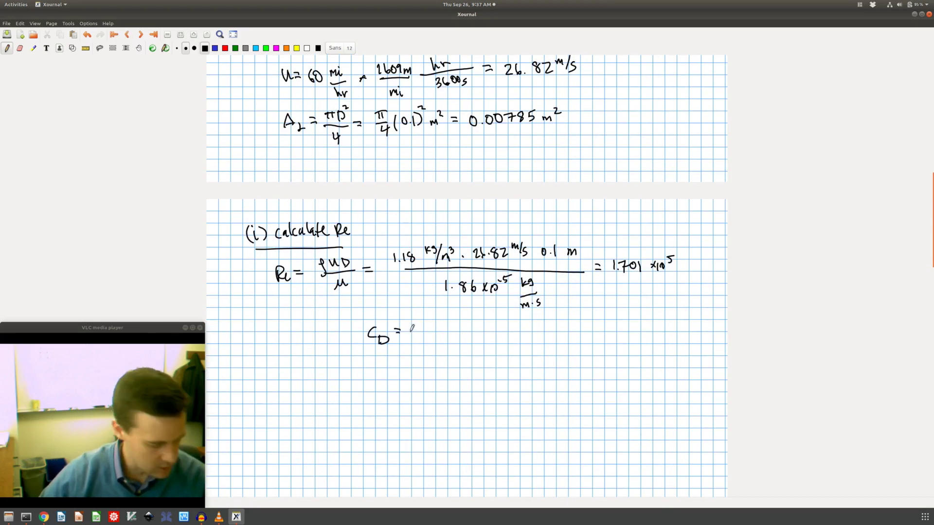
pyautogui.moveTo(412, 324); pyautogui.dragTo(418, 336)
pyautogui.click(415, 335)
pyautogui.moveTo(424, 325)
pyautogui.mouseDown()
pyautogui.moveTo(432, 326)
pyautogui.moveTo(426, 337)
pyautogui.moveTo(493, 336)
pyautogui.mouseUp()
pyautogui.moveTo(499, 327)
pyautogui.mouseDown()
pyautogui.moveTo(587, 336)
pyautogui.moveTo(565, 354)
pyautogui.moveTo(575, 354)
pyautogui.mouseUp()
pyautogui.click(573, 332)
pyautogui.click(568, 357)
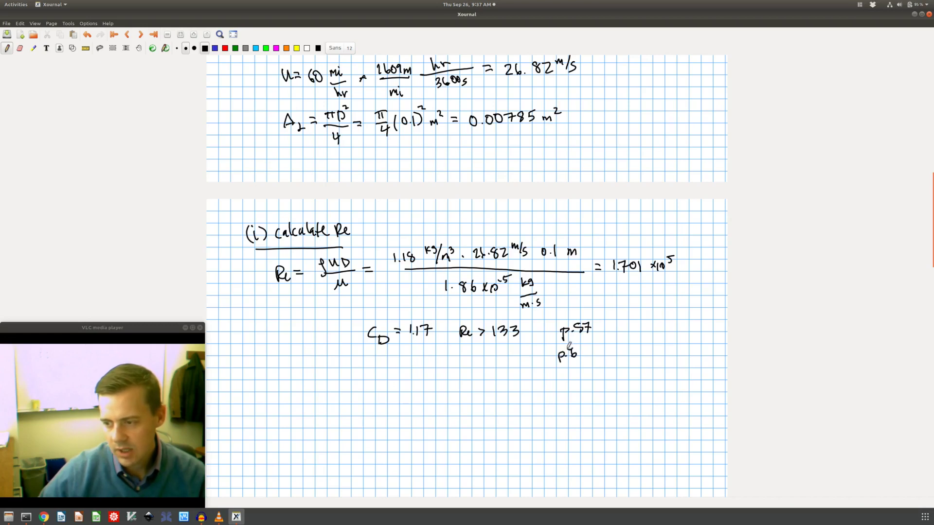
# Sketch labelled C_D vs Re axes with a falling curve and write 'no region (iii) ?'.
pyautogui.moveTo(378, 365)
pyautogui.mouseDown()
pyautogui.moveTo(379, 411)
pyautogui.moveTo(426, 419)
pyautogui.mouseUp()
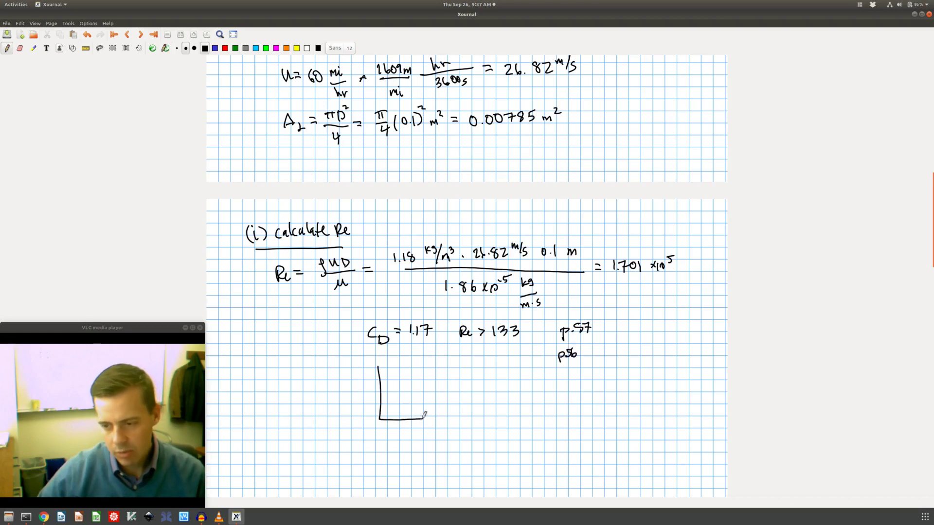
pyautogui.moveTo(333, 378); pyautogui.dragTo(342, 391)
pyautogui.moveTo(401, 429); pyautogui.dragTo(417, 435)
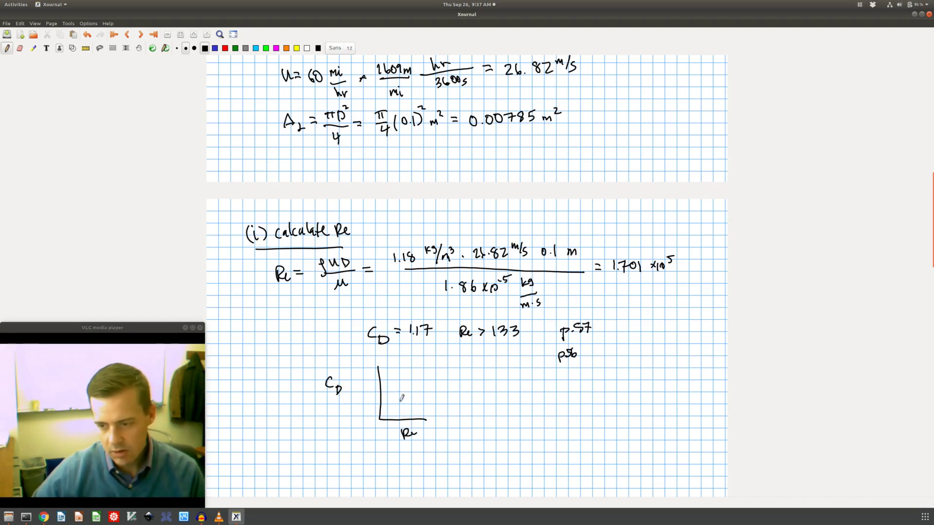
pyautogui.moveTo(386, 369)
pyautogui.mouseDown()
pyautogui.moveTo(394, 394)
pyautogui.moveTo(441, 392)
pyautogui.mouseUp()
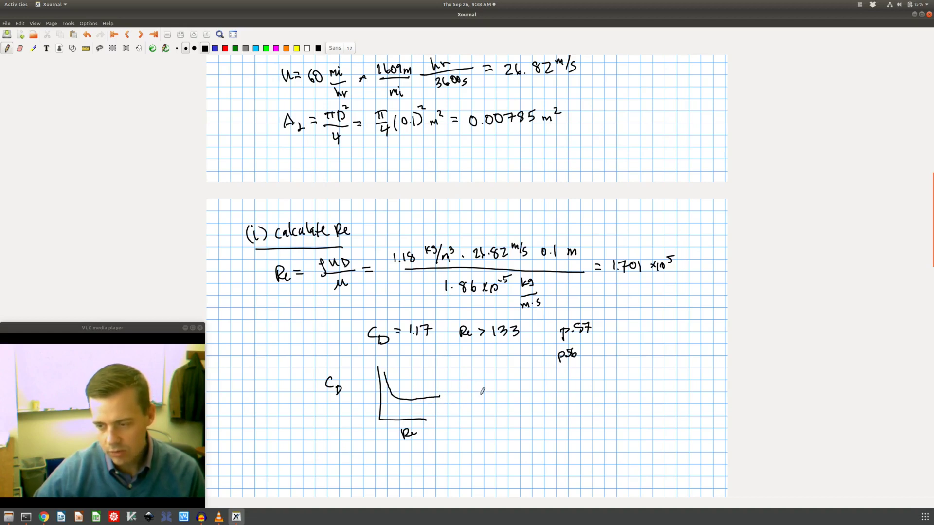
pyautogui.moveTo(481, 392)
pyautogui.mouseDown()
pyautogui.moveTo(575, 399)
pyautogui.moveTo(553, 402)
pyautogui.mouseUp()
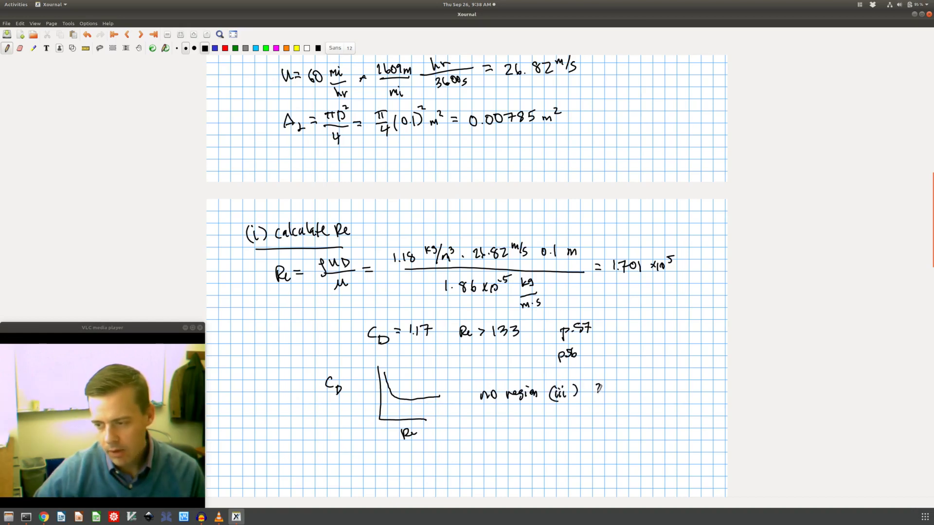
# Draw a flat plate with streamlines curving around it, and a circle beside it.
pyautogui.scroll(-5, 608, 377)
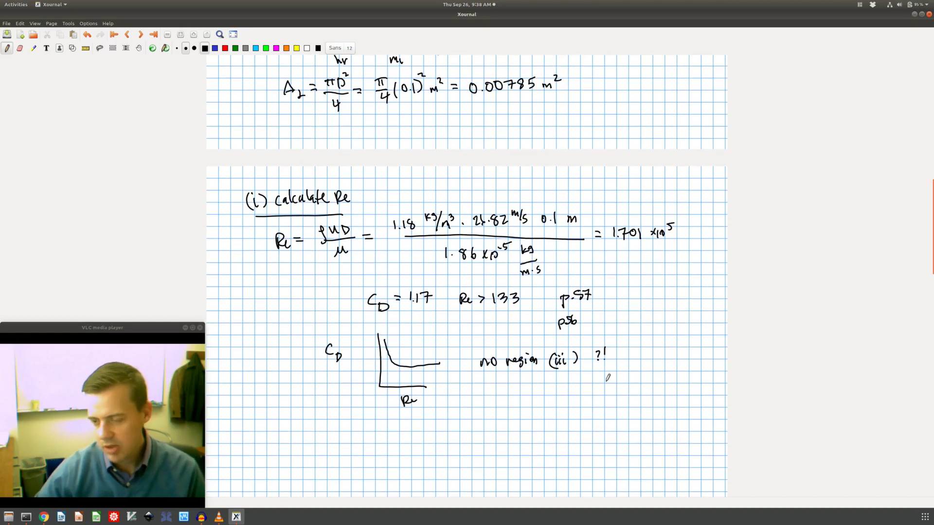
pyautogui.scroll(-1, 608, 377)
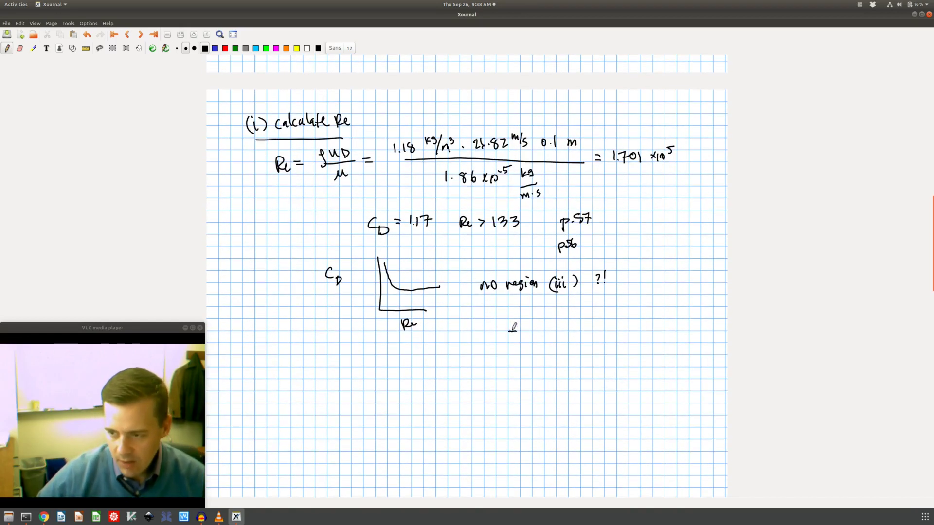
pyautogui.moveTo(516, 331); pyautogui.dragTo(505, 372)
pyautogui.moveTo(517, 329)
pyautogui.mouseDown()
pyautogui.moveTo(517, 370)
pyautogui.moveTo(502, 372)
pyautogui.moveTo(484, 345)
pyautogui.moveTo(534, 325)
pyautogui.moveTo(555, 338)
pyautogui.mouseUp()
pyautogui.moveTo(477, 357)
pyautogui.mouseDown()
pyautogui.moveTo(497, 381)
pyautogui.moveTo(564, 362)
pyautogui.mouseUp()
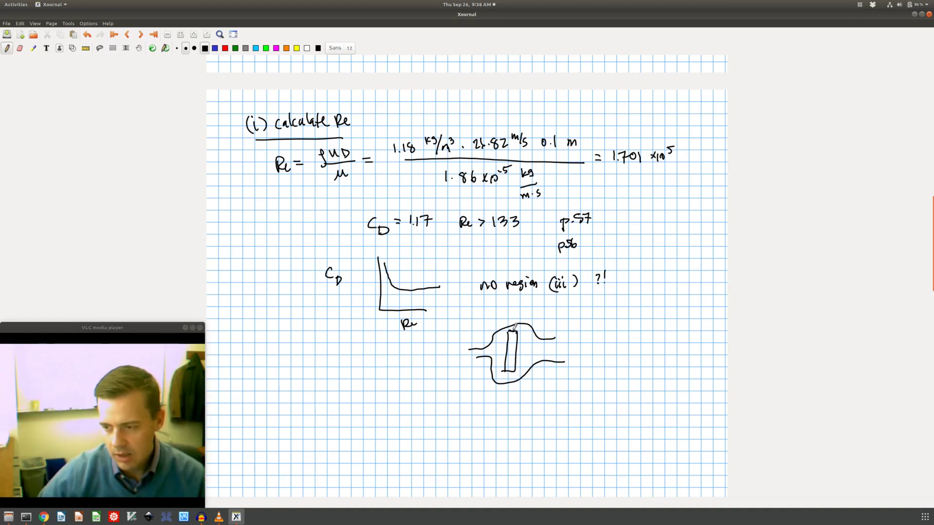
pyautogui.moveTo(509, 369); pyautogui.dragTo(510, 360)
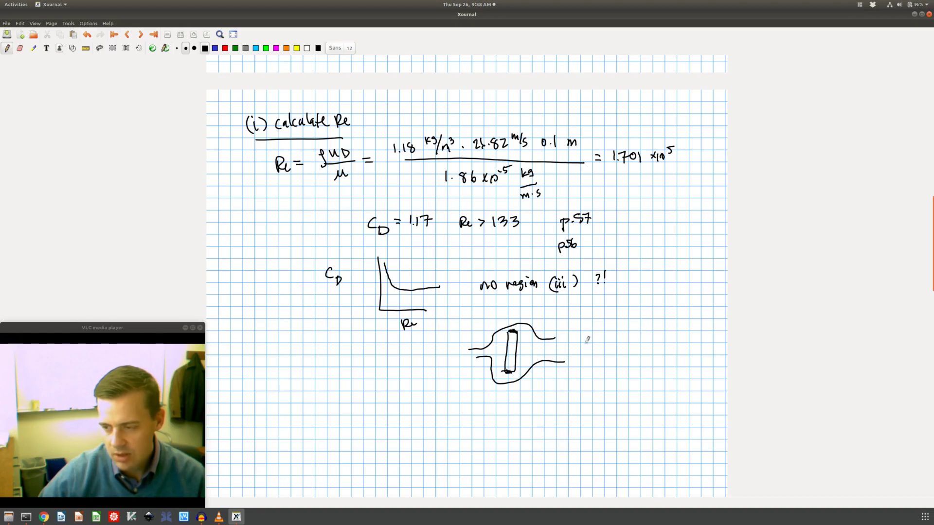
pyautogui.moveTo(588, 340)
pyautogui.mouseDown()
pyautogui.moveTo(623, 343)
pyautogui.moveTo(588, 350)
pyautogui.moveTo(603, 329)
pyautogui.moveTo(626, 330)
pyautogui.moveTo(641, 346)
pyautogui.mouseUp()
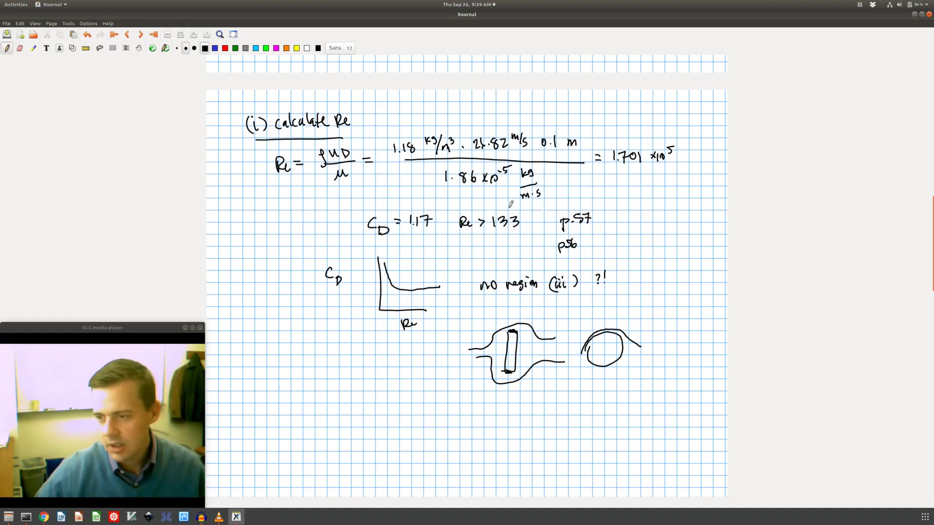
# Head the C_D notes '(ii) Get C_D' with a wavy underline and review the page.
pyautogui.scroll(-3, 508, 210)
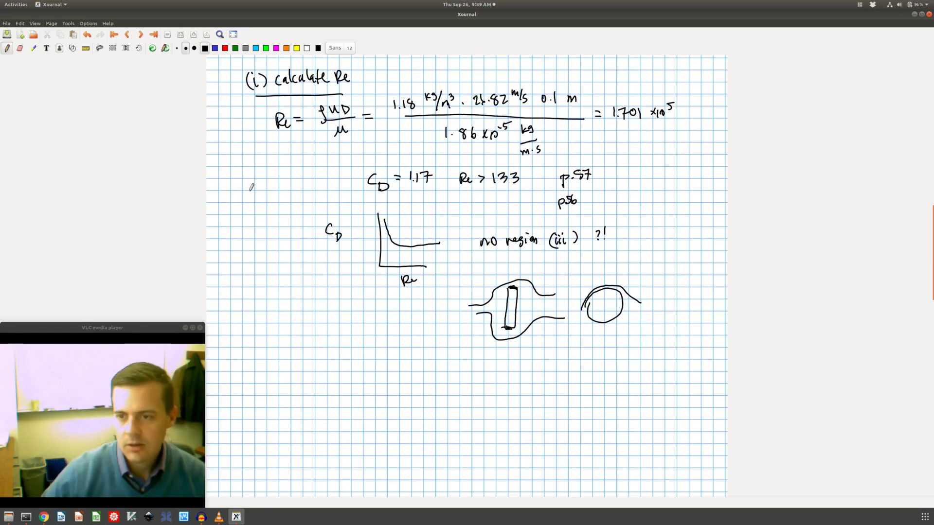
pyautogui.moveTo(255, 176)
pyautogui.mouseDown()
pyautogui.moveTo(256, 187)
pyautogui.moveTo(271, 187)
pyautogui.mouseUp()
pyautogui.moveTo(250, 173)
pyautogui.mouseDown()
pyautogui.moveTo(253, 189)
pyautogui.moveTo(290, 185)
pyautogui.moveTo(308, 171)
pyautogui.moveTo(304, 186)
pyautogui.moveTo(315, 176)
pyautogui.moveTo(321, 185)
pyautogui.mouseUp()
pyautogui.moveTo(251, 193); pyautogui.dragTo(327, 188)
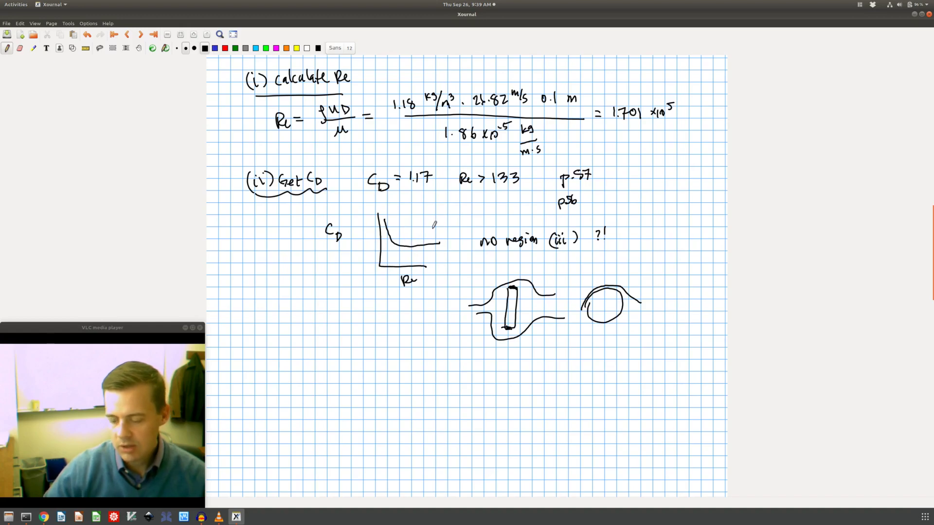
pyautogui.scroll(4, 434, 225)
pyautogui.scroll(15, 434, 225)
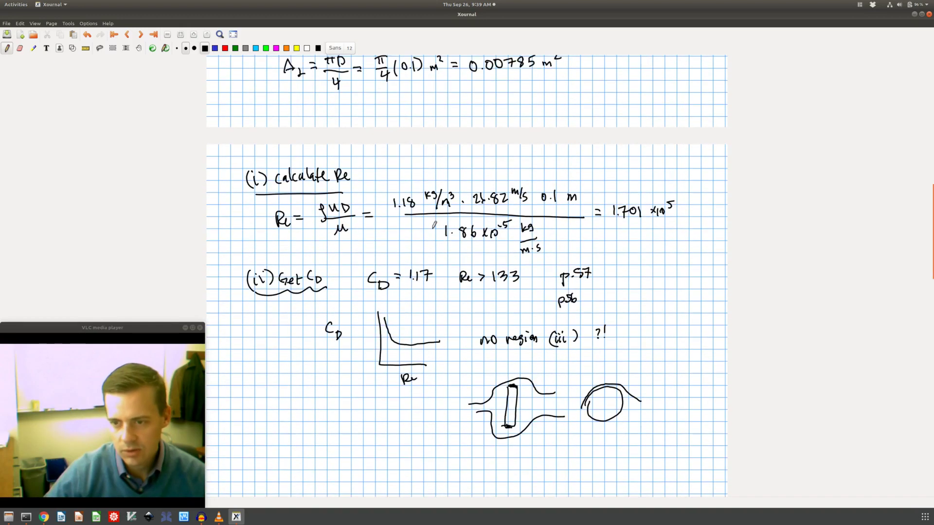
pyautogui.scroll(9, 434, 224)
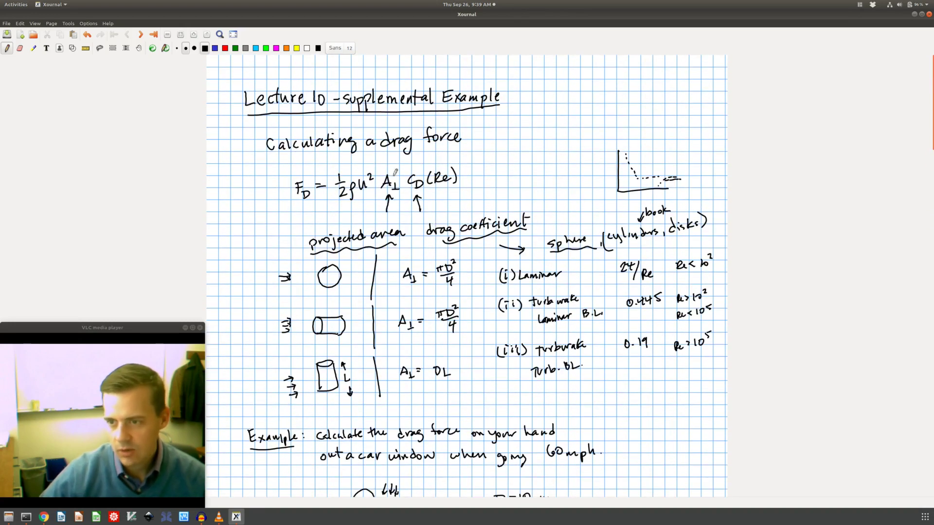
pyautogui.scroll(-8, 348, 193)
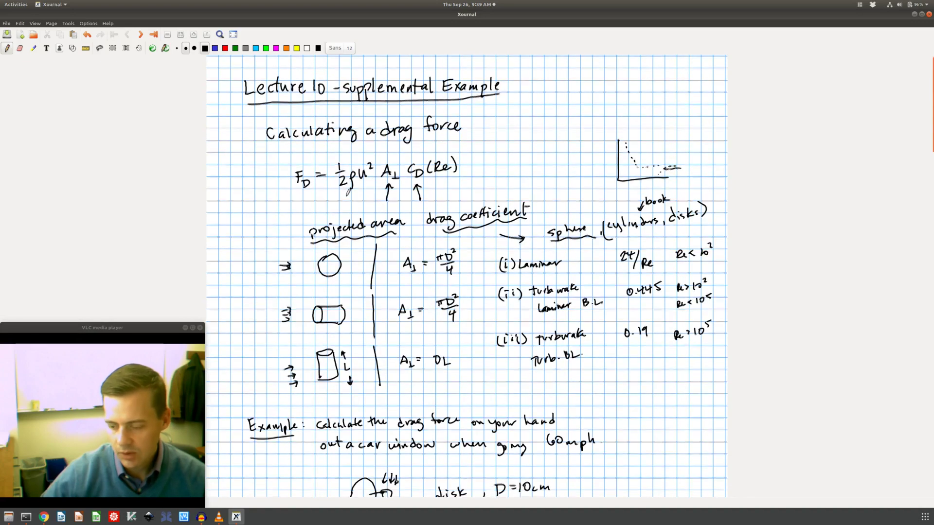
pyautogui.scroll(-20, 348, 192)
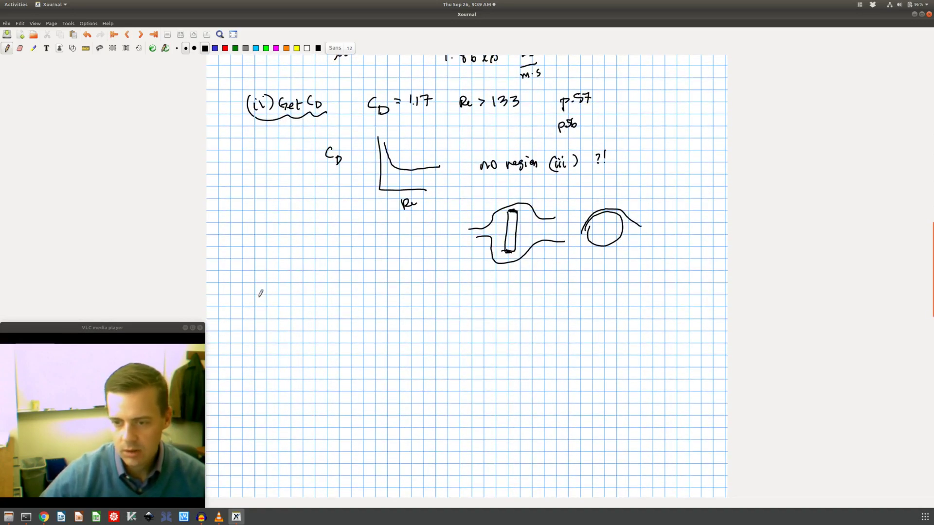
# Write and underline the heading '(iii) calculate F_D'.
pyautogui.moveTo(256, 303); pyautogui.dragTo(276, 310)
pyautogui.moveTo(252, 291)
pyautogui.mouseDown()
pyautogui.moveTo(249, 309)
pyautogui.moveTo(303, 306)
pyautogui.mouseUp()
pyautogui.moveTo(310, 299); pyautogui.dragTo(352, 298)
pyautogui.moveTo(353, 300); pyautogui.dragTo(355, 308)
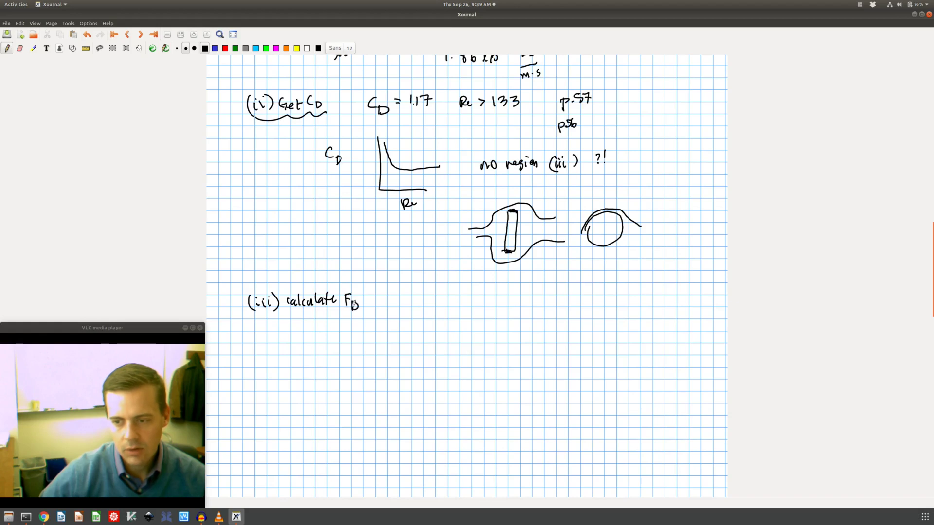
pyautogui.moveTo(264, 316); pyautogui.dragTo(358, 306)
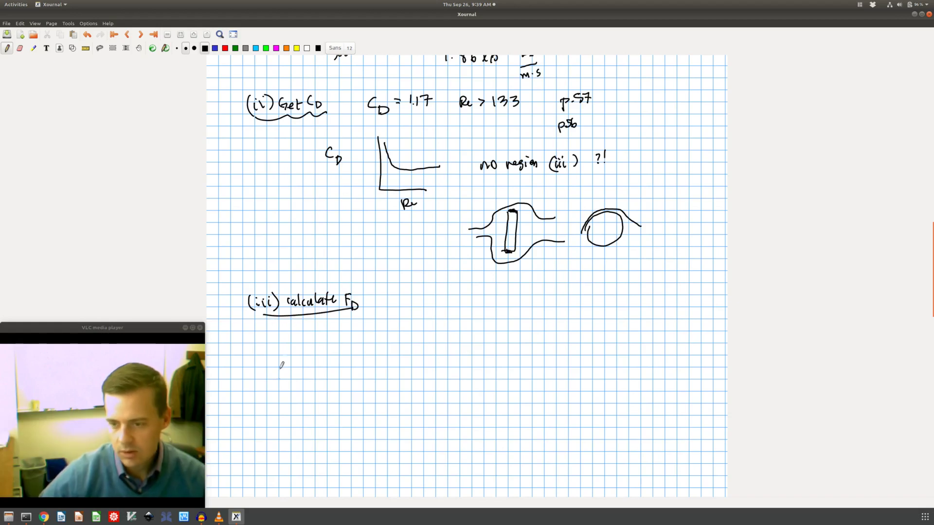
pyautogui.moveTo(277, 345)
pyautogui.mouseDown()
pyautogui.moveTo(285, 343)
pyautogui.moveTo(292, 362)
pyautogui.moveTo(307, 347)
pyautogui.mouseUp()
# Write the drag formula F_D = ½ρU²A⊥C_D below the heading.
pyautogui.moveTo(299, 353)
pyautogui.mouseDown()
pyautogui.moveTo(329, 340)
pyautogui.moveTo(336, 354)
pyautogui.moveTo(358, 340)
pyautogui.mouseUp()
pyautogui.moveTo(358, 333)
pyautogui.mouseDown()
pyautogui.moveTo(389, 353)
pyautogui.moveTo(405, 349)
pyautogui.mouseUp()
pyautogui.scroll(15, 423, 320)
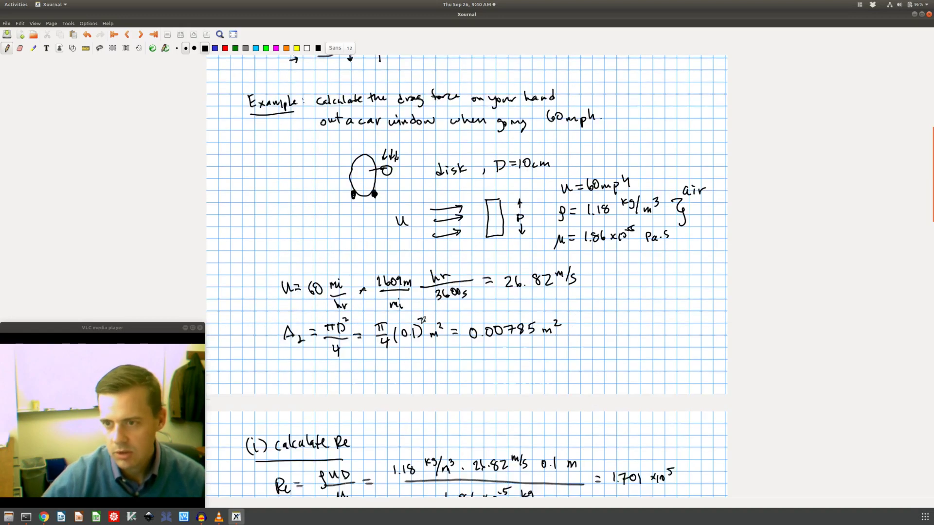
pyautogui.scroll(-15, 423, 320)
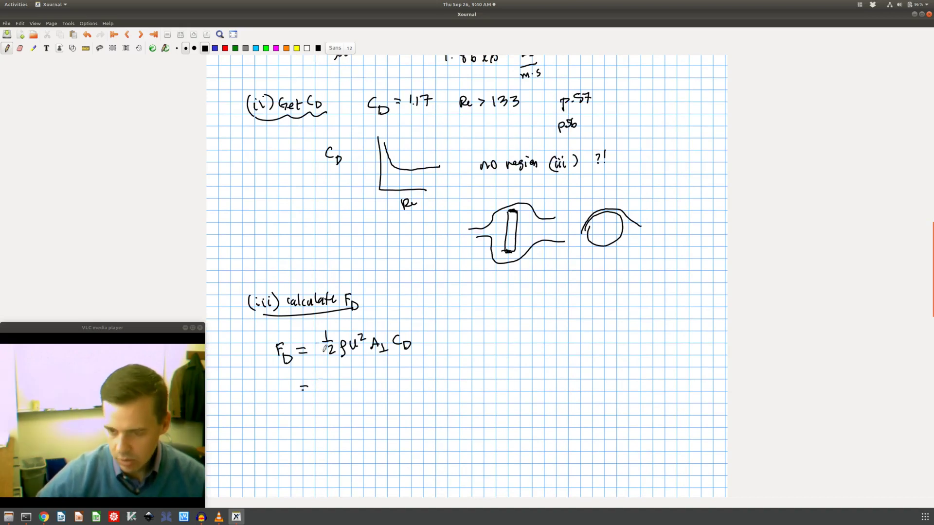
pyautogui.moveTo(301, 385); pyautogui.dragTo(309, 391)
pyautogui.scroll(-1, 319, 365)
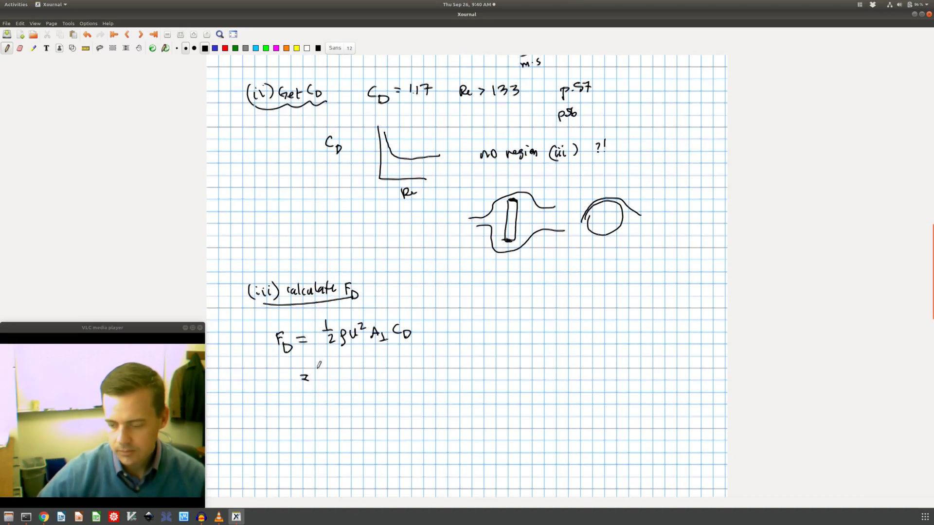
# Start the substitution line with ½(1.18 kg/m³) for the air density.
pyautogui.scroll(-5, 319, 364)
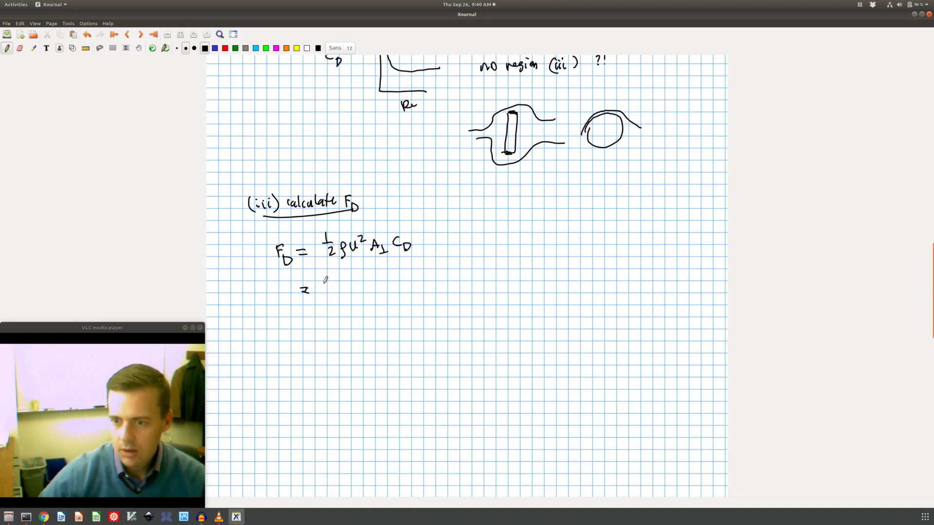
pyautogui.moveTo(323, 287)
pyautogui.mouseDown()
pyautogui.moveTo(333, 304)
pyautogui.moveTo(345, 302)
pyautogui.mouseUp()
pyautogui.scroll(5, 357, 272)
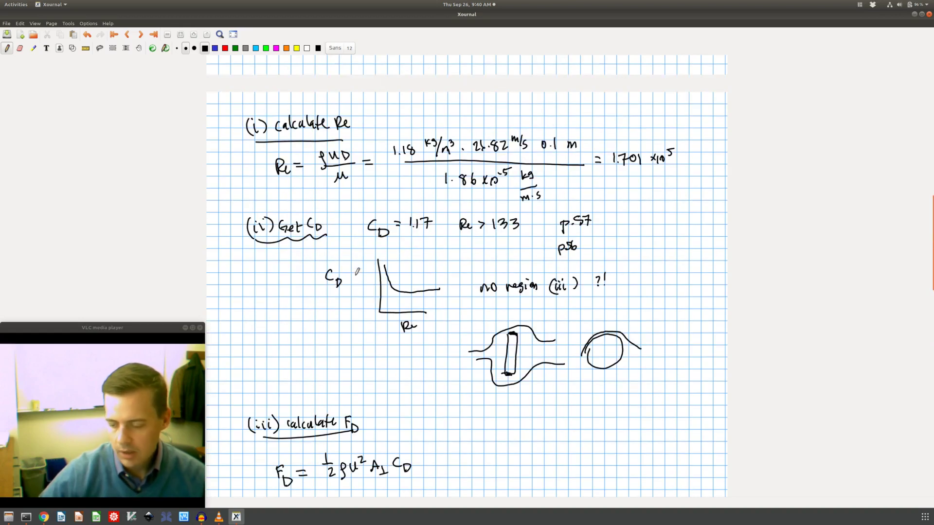
pyautogui.scroll(5, 357, 271)
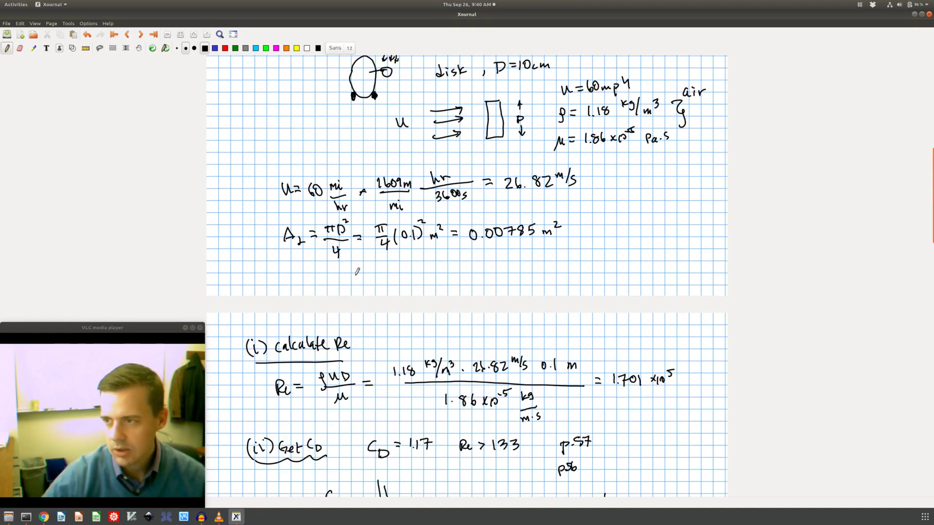
pyautogui.scroll(-10, 358, 271)
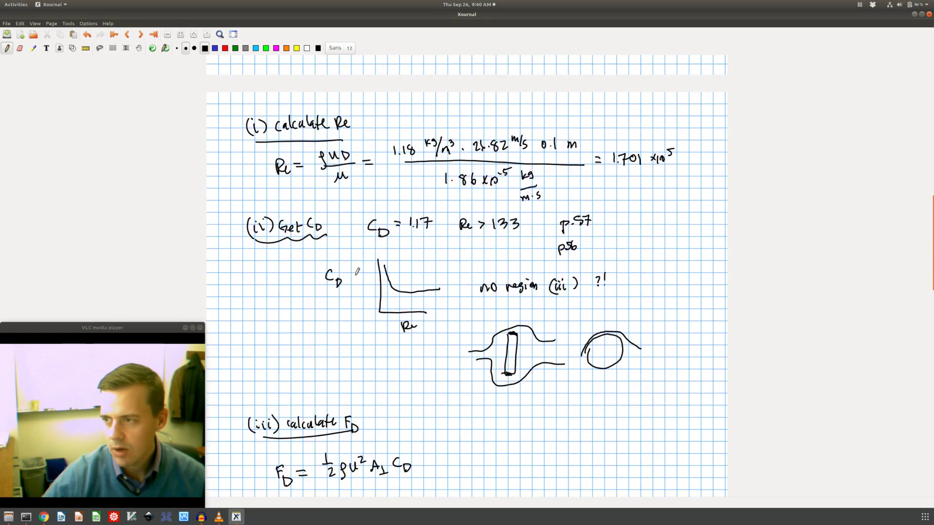
pyautogui.moveTo(354, 286)
pyautogui.mouseDown()
pyautogui.moveTo(355, 300)
pyautogui.moveTo(387, 280)
pyautogui.moveTo(399, 293)
pyautogui.moveTo(394, 307)
pyautogui.moveTo(421, 302)
pyautogui.mouseUp()
pyautogui.click(364, 298)
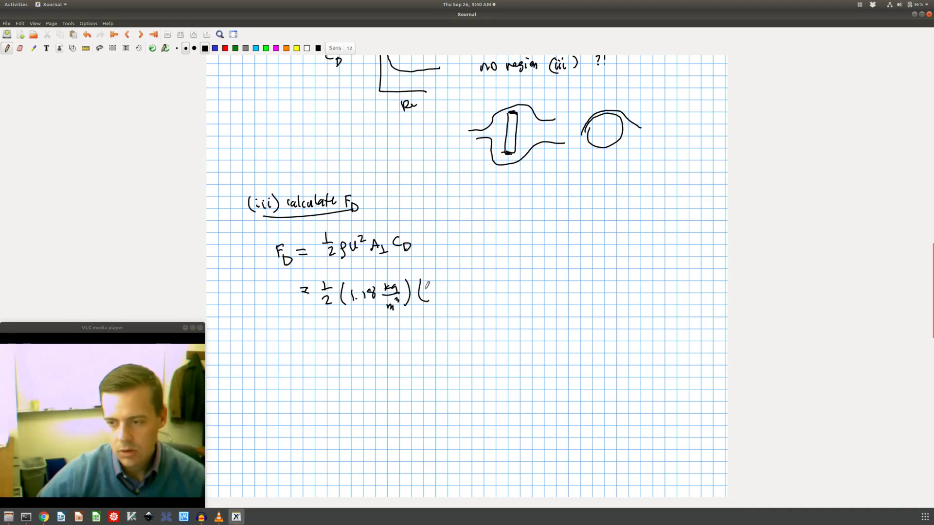
# Add the velocity term (26.82 m/s)².
pyautogui.scroll(10, 425, 287)
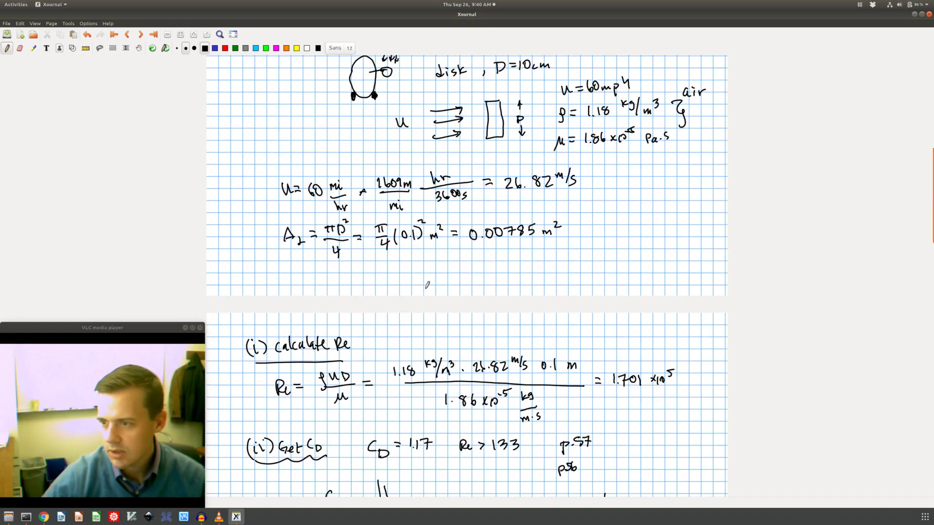
pyautogui.scroll(-10, 427, 285)
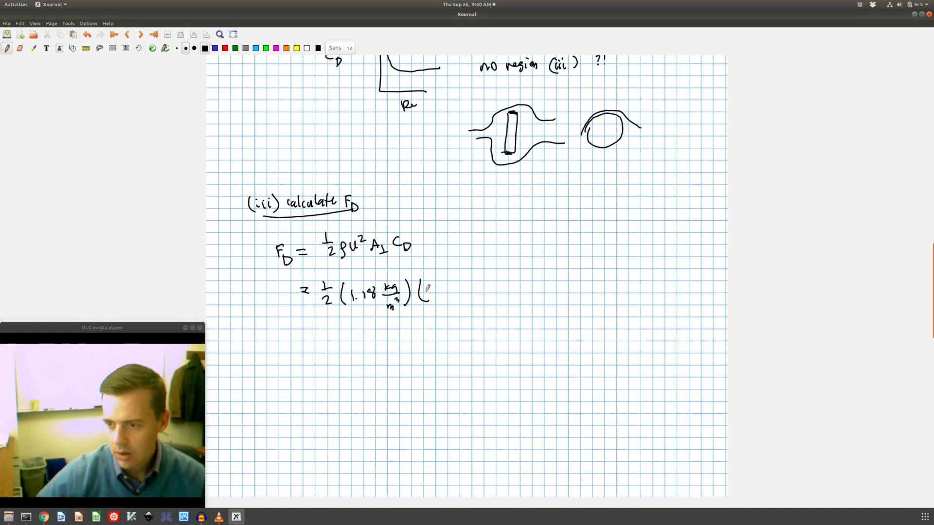
pyautogui.moveTo(428, 288)
pyautogui.mouseDown()
pyautogui.moveTo(461, 292)
pyautogui.moveTo(469, 281)
pyautogui.mouseUp()
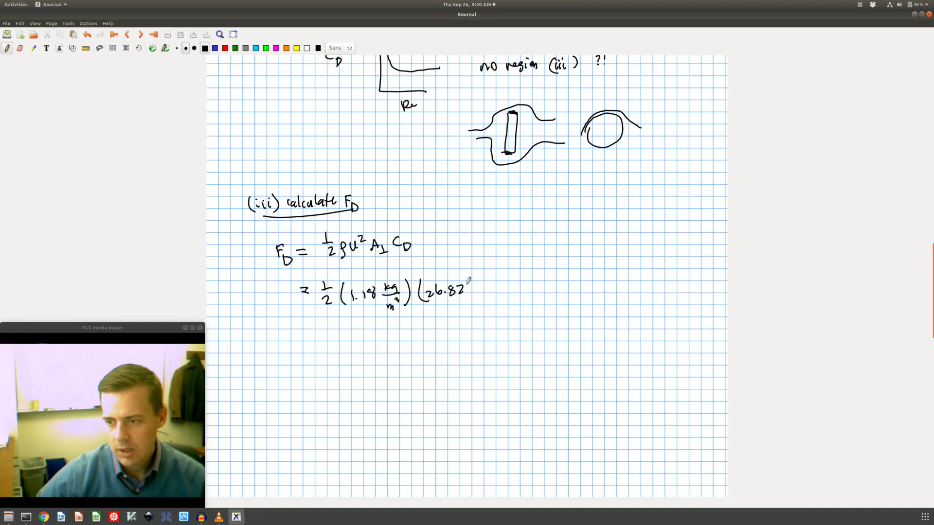
pyautogui.moveTo(477, 277)
pyautogui.mouseDown()
pyautogui.moveTo(480, 296)
pyautogui.moveTo(493, 281)
pyautogui.mouseUp()
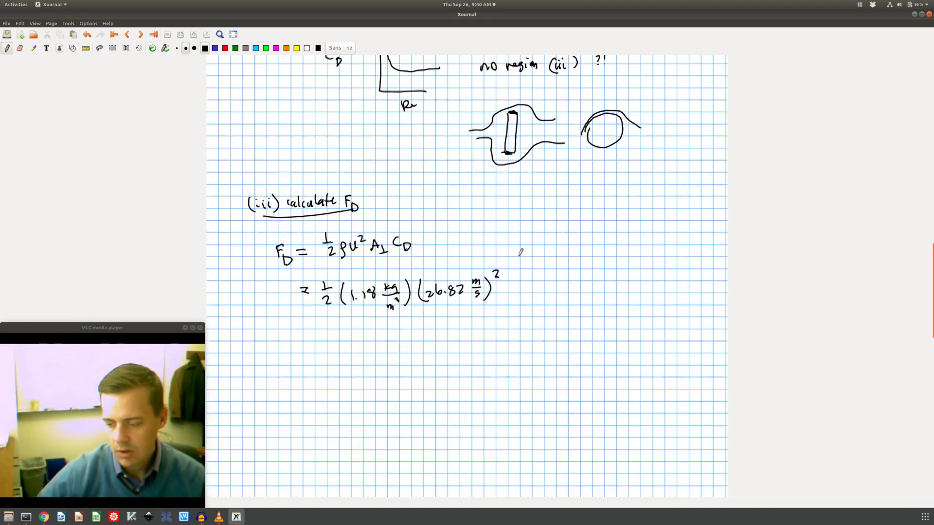
# Add the frontal area term (0.00785 m²) in parentheses.
pyautogui.scroll(10, 520, 272)
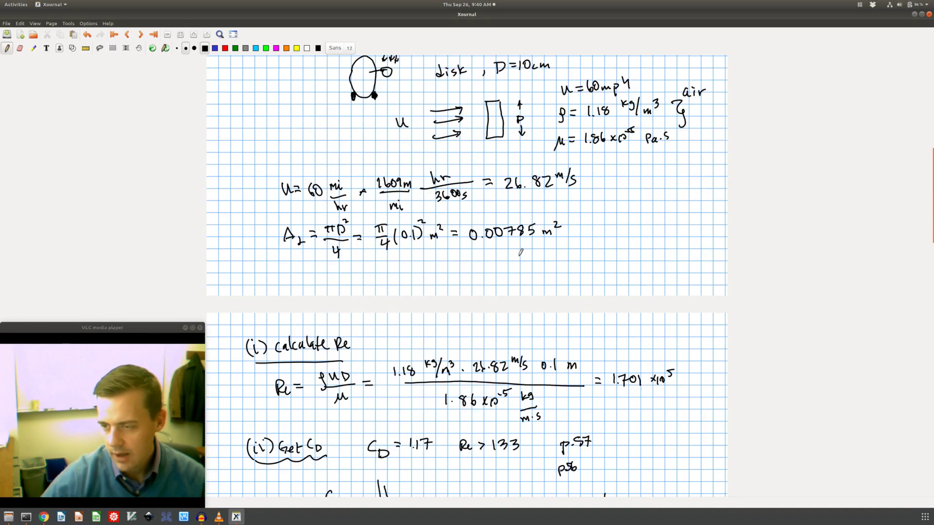
pyautogui.scroll(-10, 521, 252)
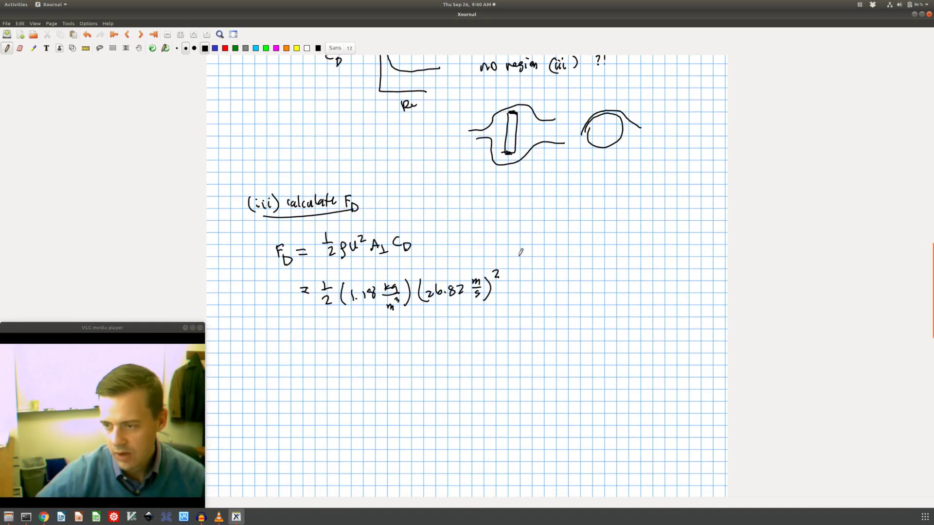
pyautogui.moveTo(510, 282)
pyautogui.mouseDown()
pyautogui.moveTo(506, 290)
pyautogui.moveTo(534, 284)
pyautogui.mouseUp()
pyautogui.click(518, 288)
pyautogui.moveTo(537, 283); pyautogui.dragTo(552, 282)
pyautogui.moveTo(558, 281); pyautogui.dragTo(565, 281)
pyautogui.moveTo(508, 278); pyautogui.dragTo(508, 300)
pyautogui.moveTo(565, 277)
pyautogui.mouseDown()
pyautogui.moveTo(564, 292)
pyautogui.moveTo(586, 282)
pyautogui.mouseUp()
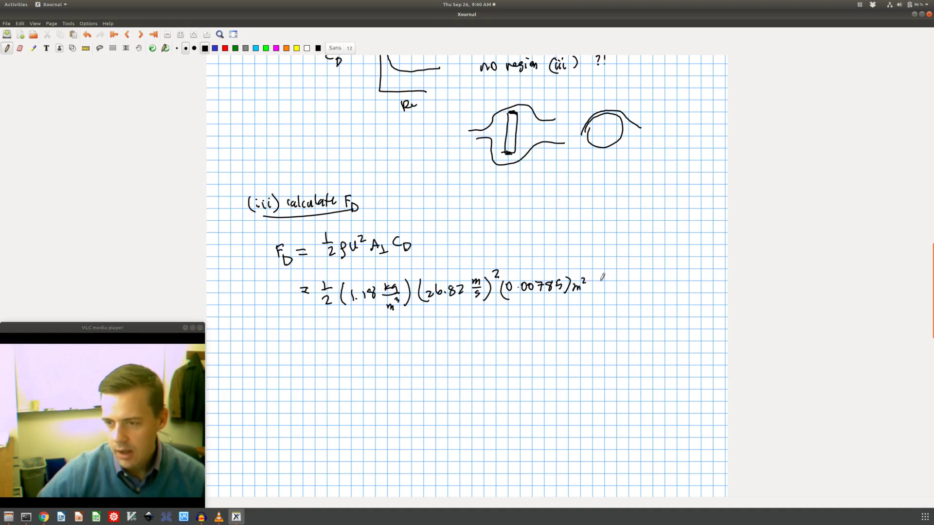
# Finish the substitution with the drag coefficient (1.17).
pyautogui.scroll(5, 602, 269)
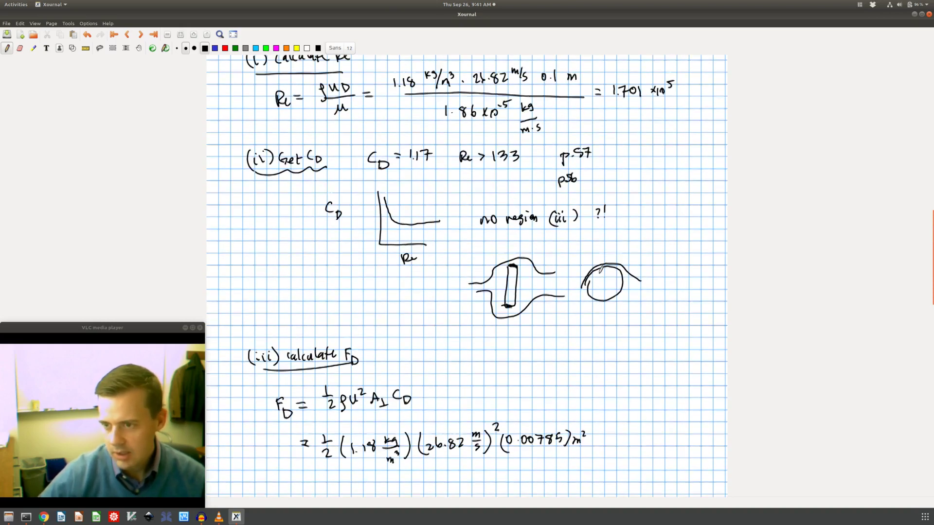
pyautogui.scroll(-2, 601, 269)
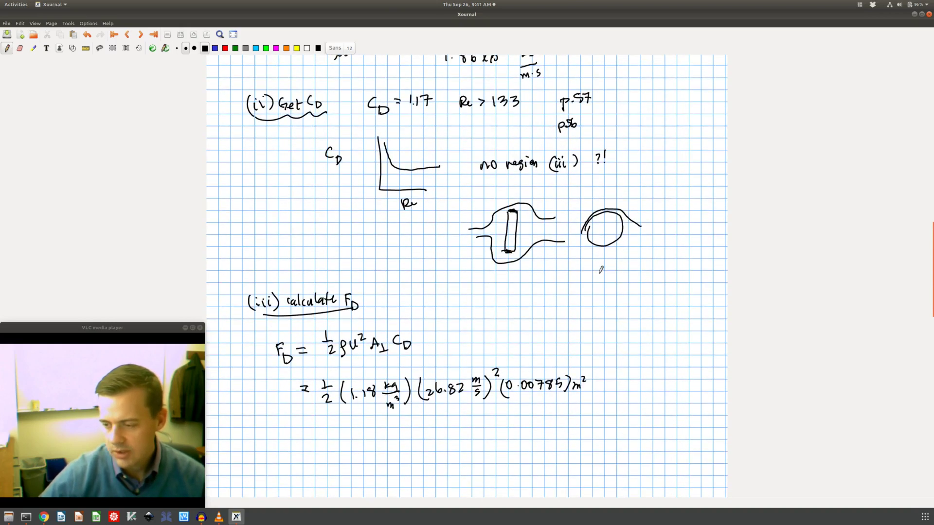
pyautogui.moveTo(596, 378); pyautogui.dragTo(615, 385)
pyautogui.click(602, 385)
pyautogui.moveTo(624, 363)
pyautogui.mouseDown()
pyautogui.moveTo(624, 385)
pyautogui.moveTo(594, 390)
pyautogui.mouseUp()
pyautogui.scroll(-4, 607, 364)
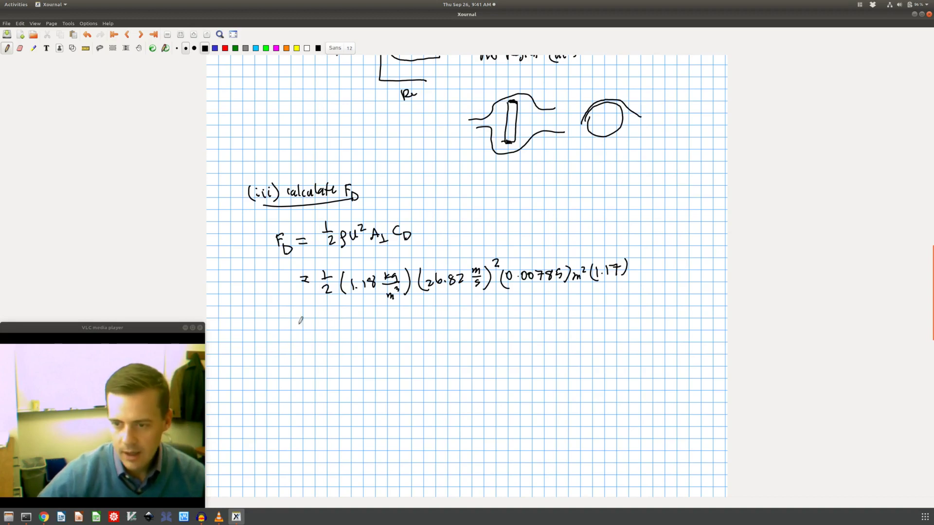
# Write the evaluated force = 3.90 N on the next line.
pyautogui.moveTo(299, 324); pyautogui.dragTo(308, 322)
pyautogui.moveTo(300, 332); pyautogui.dragTo(310, 330)
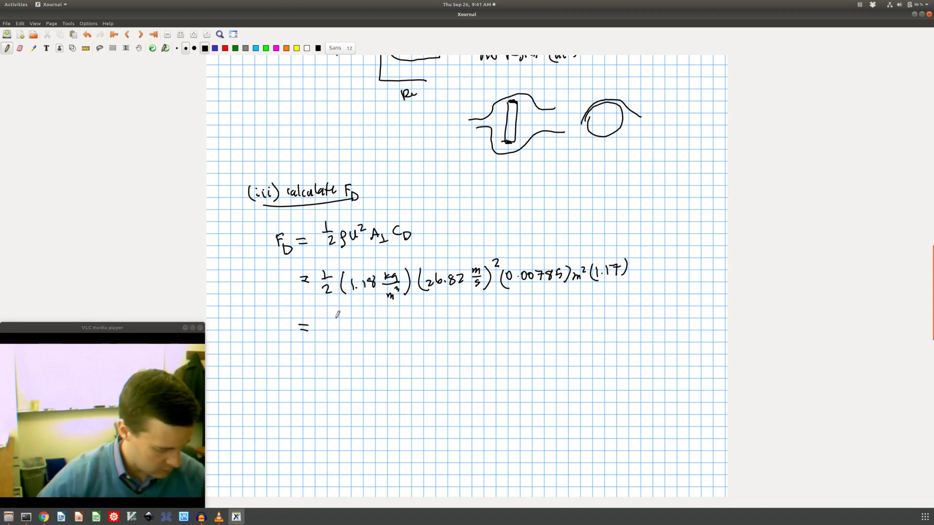
pyautogui.moveTo(323, 319)
pyautogui.mouseDown()
pyautogui.moveTo(324, 332)
pyautogui.moveTo(374, 326)
pyautogui.mouseUp()
pyautogui.click(336, 330)
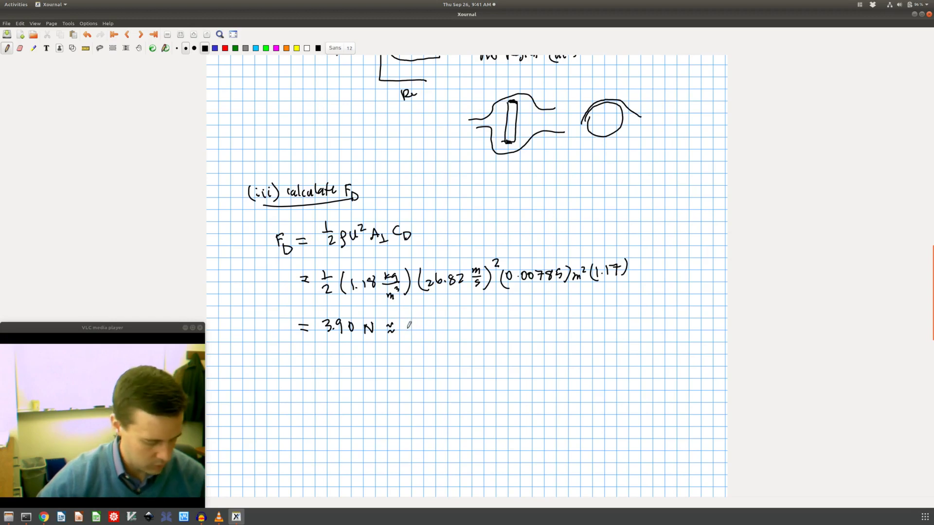
pyautogui.moveTo(398, 319)
pyautogui.mouseDown()
pyautogui.moveTo(389, 329)
pyautogui.moveTo(436, 322)
pyautogui.mouseUp()
# Convert with 1 lbf/4.44 N to ≈ 0.88 lbf and box the answer.
pyautogui.click(405, 329)
pyautogui.moveTo(443, 313)
pyautogui.mouseDown()
pyautogui.moveTo(461, 328)
pyautogui.moveTo(430, 353)
pyautogui.mouseUp()
pyautogui.click(437, 349)
pyautogui.moveTo(441, 343); pyautogui.dragTo(444, 352)
pyautogui.moveTo(449, 341)
pyautogui.mouseDown()
pyautogui.moveTo(453, 352)
pyautogui.moveTo(517, 314)
pyautogui.moveTo(566, 316)
pyautogui.moveTo(569, 331)
pyautogui.mouseUp()
pyautogui.click(524, 325)
pyautogui.moveTo(564, 322)
pyautogui.mouseDown()
pyautogui.moveTo(577, 320)
pyautogui.moveTo(535, 307)
pyautogui.moveTo(507, 316)
pyautogui.moveTo(580, 344)
pyautogui.moveTo(588, 303)
pyautogui.mouseUp()
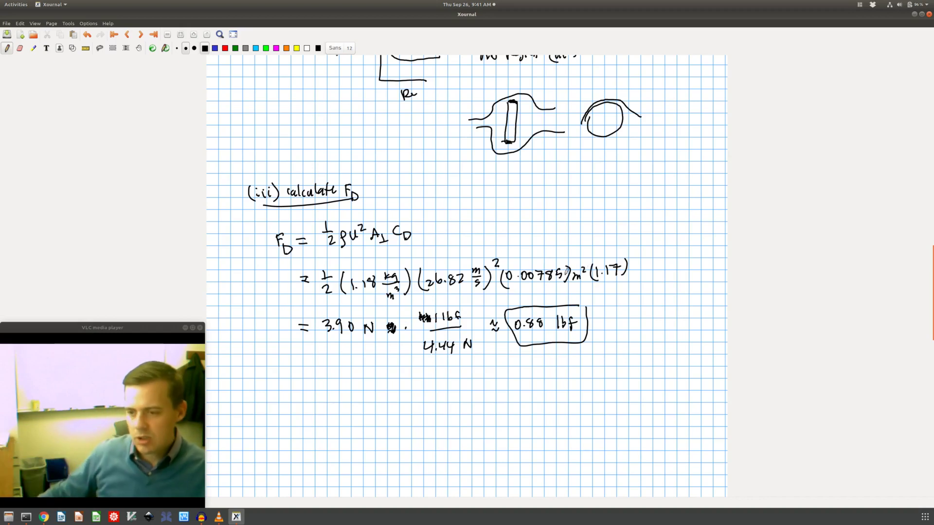
pyautogui.scroll(15, 463, 236)
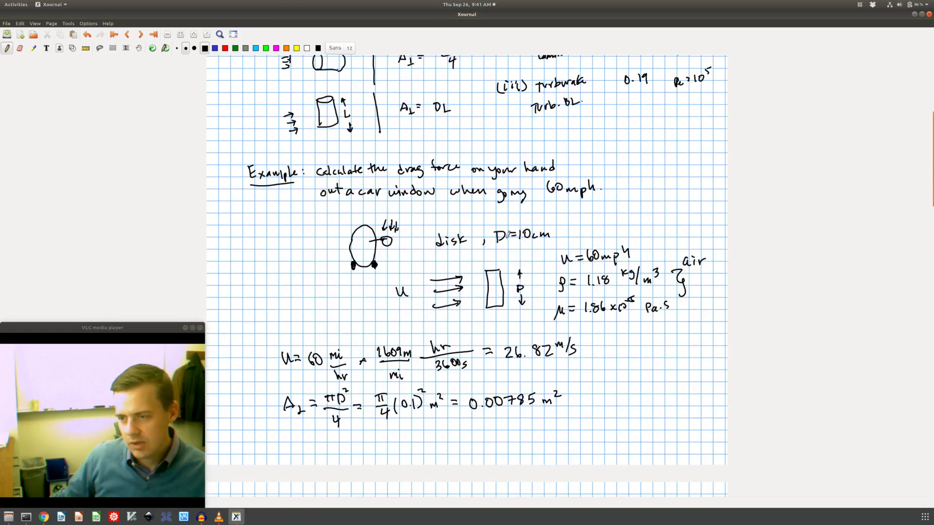
pyautogui.scroll(-4, 521, 251)
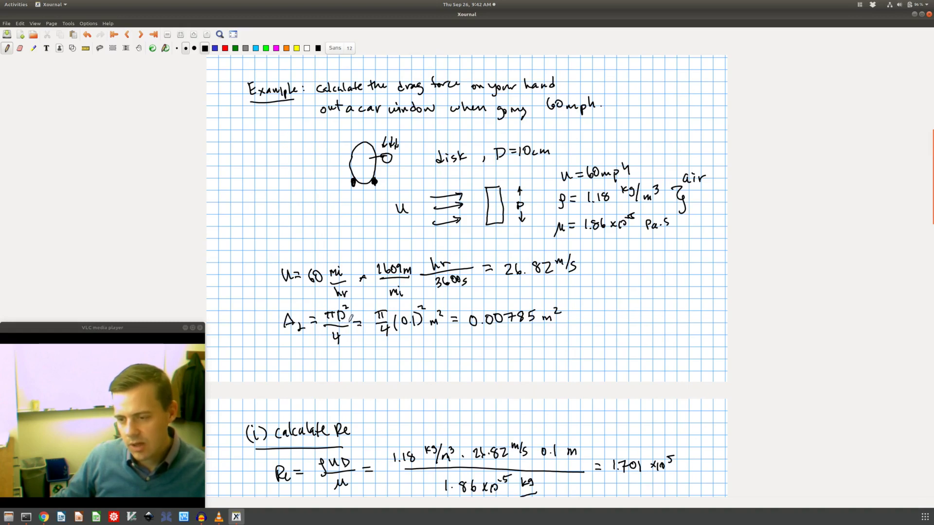
pyautogui.scroll(-2, 351, 318)
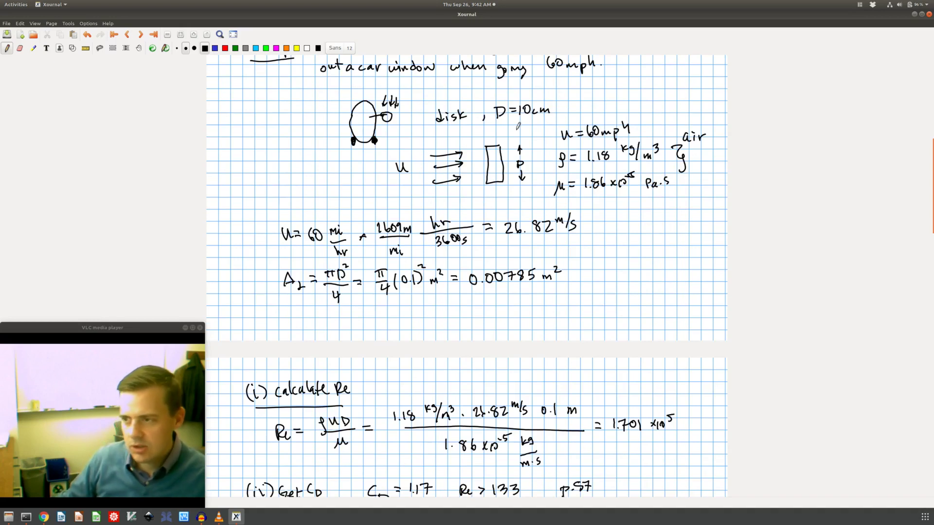
pyautogui.scroll(-10, 443, 186)
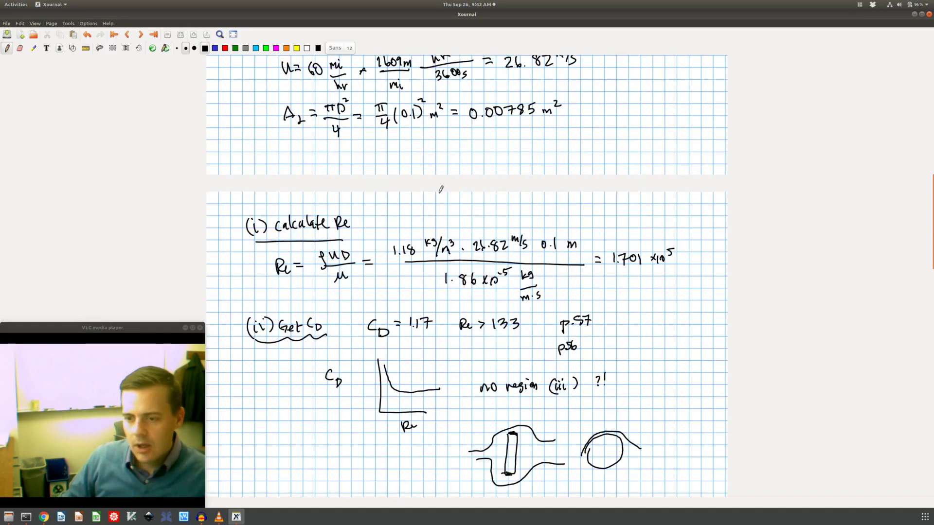
pyautogui.scroll(-3, 441, 189)
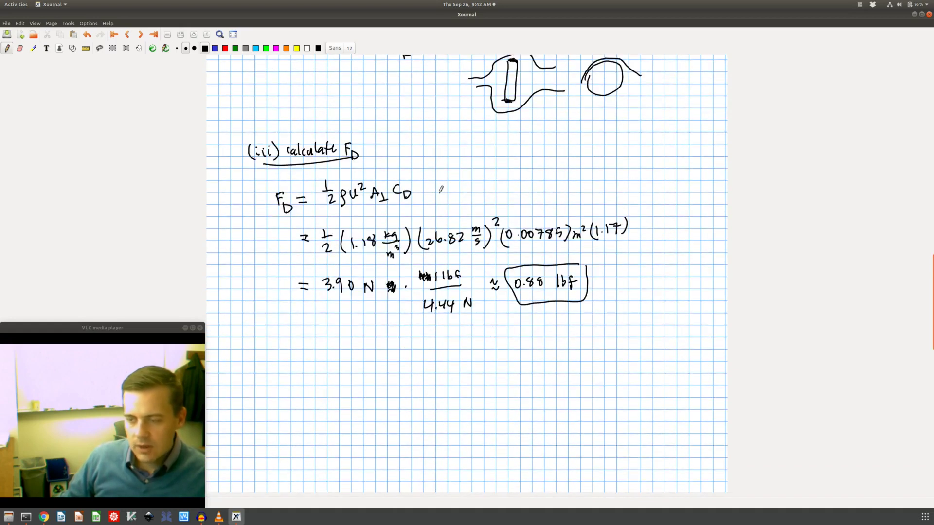